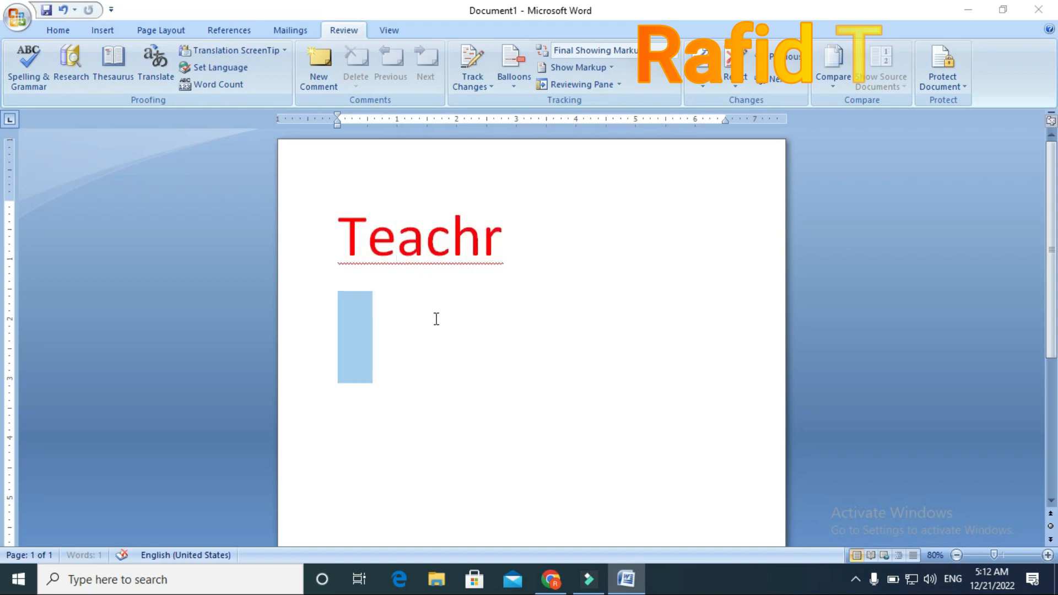
Step: Run the spelling and grammar check and change "Teachr" to the suggested "Teacher"
{"action": "left_click", "coordinate": [505, 290]}
{"action": "left_click", "coordinate": [513, 268]}
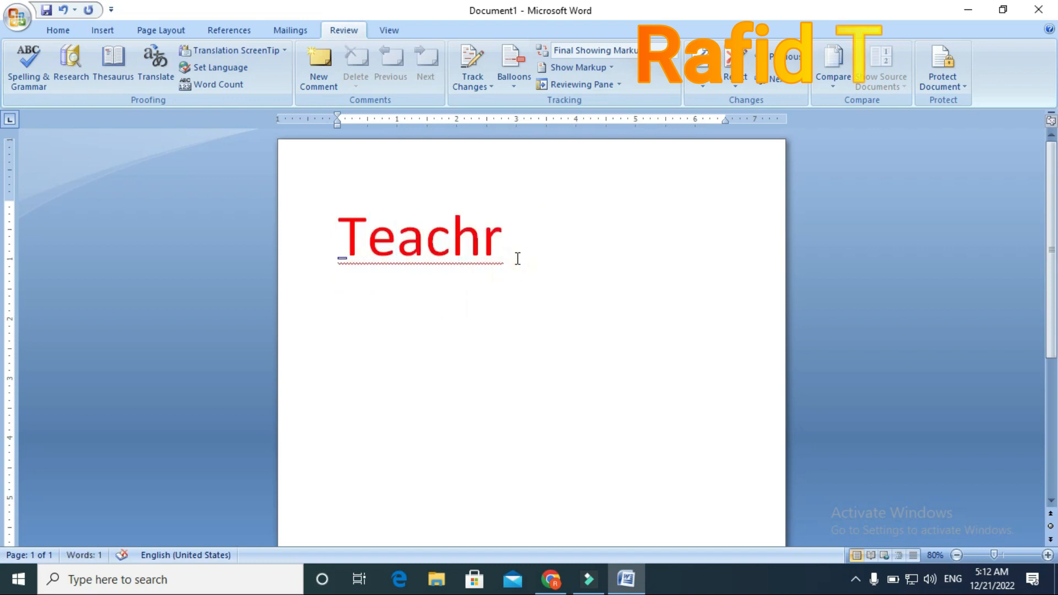
{"action": "left_click", "coordinate": [29, 74]}
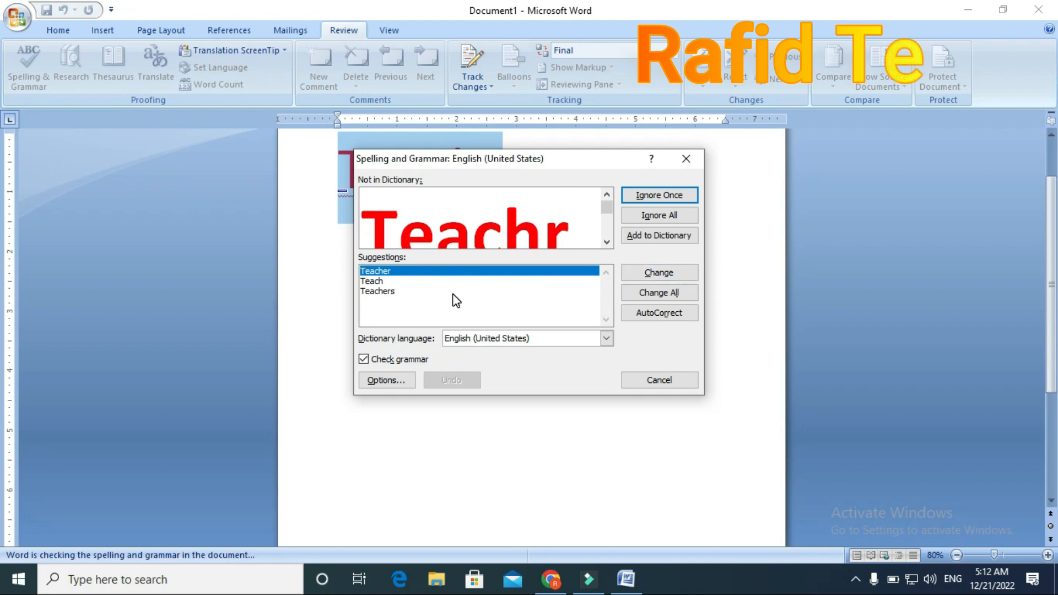
{"action": "left_click", "coordinate": [645, 273]}
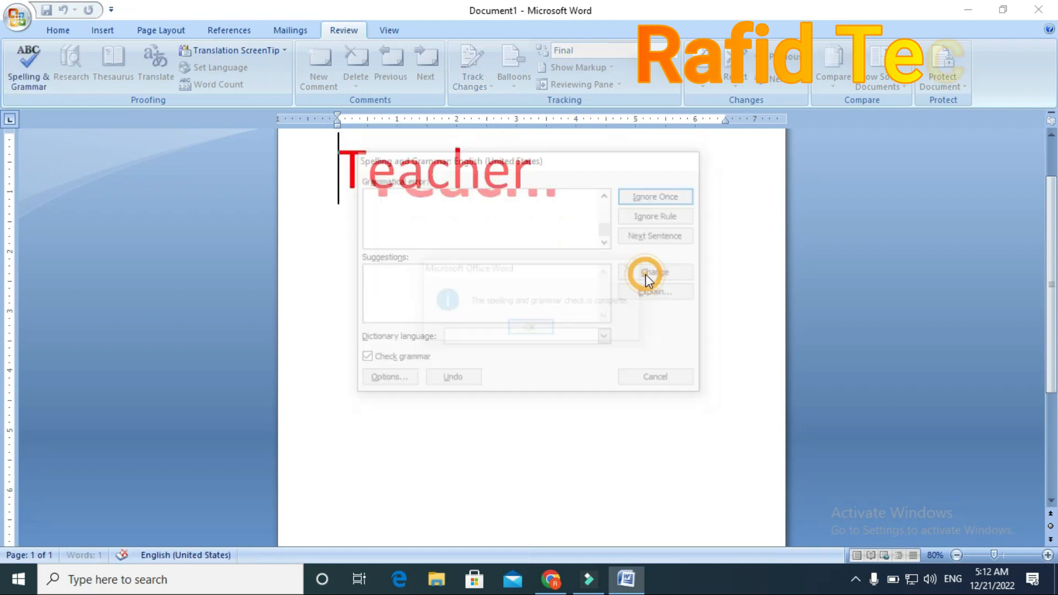
{"action": "left_click", "coordinate": [529, 329]}
Step: Delete the word "Teacher" and set the font color to black
{"action": "left_click_drag", "start_coordinate": [545, 200], "coordinate": [260, 200]}
{"action": "key", "text": "Delete"}
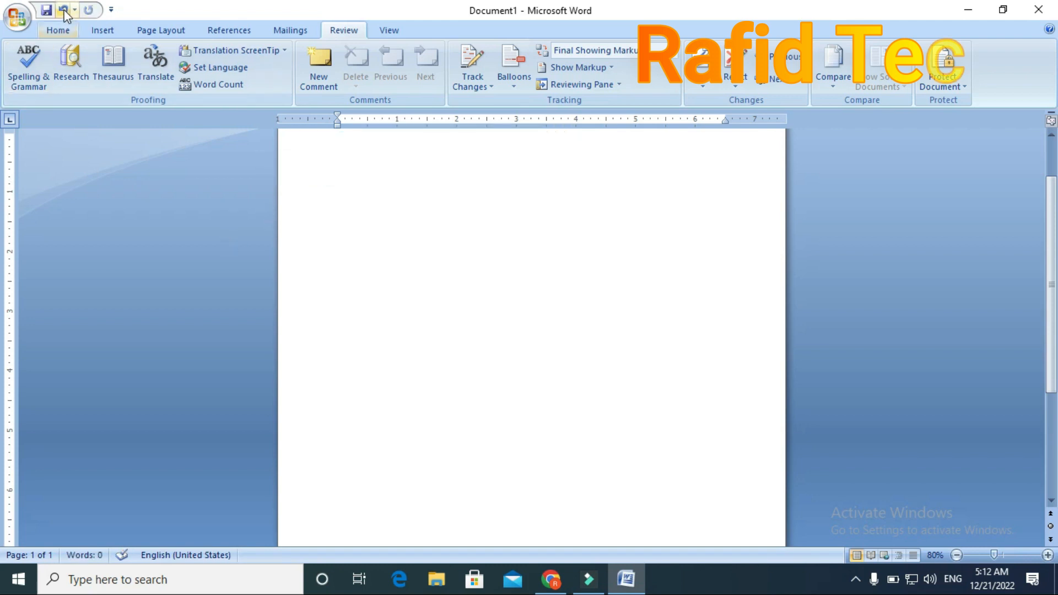
{"action": "left_click", "coordinate": [58, 30]}
{"action": "left_click", "coordinate": [319, 79]}
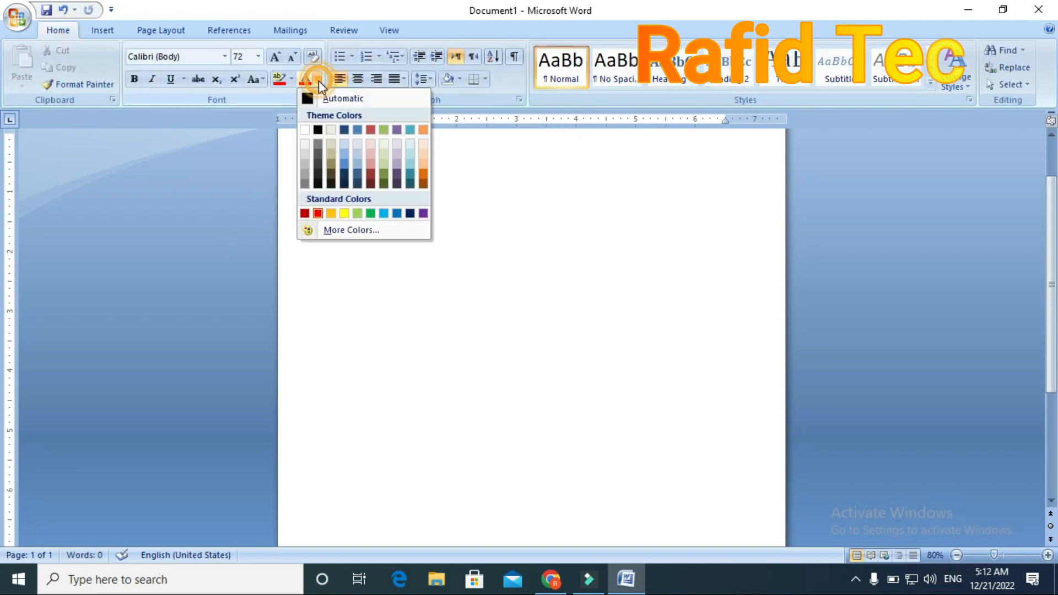
{"action": "left_click", "coordinate": [314, 133]}
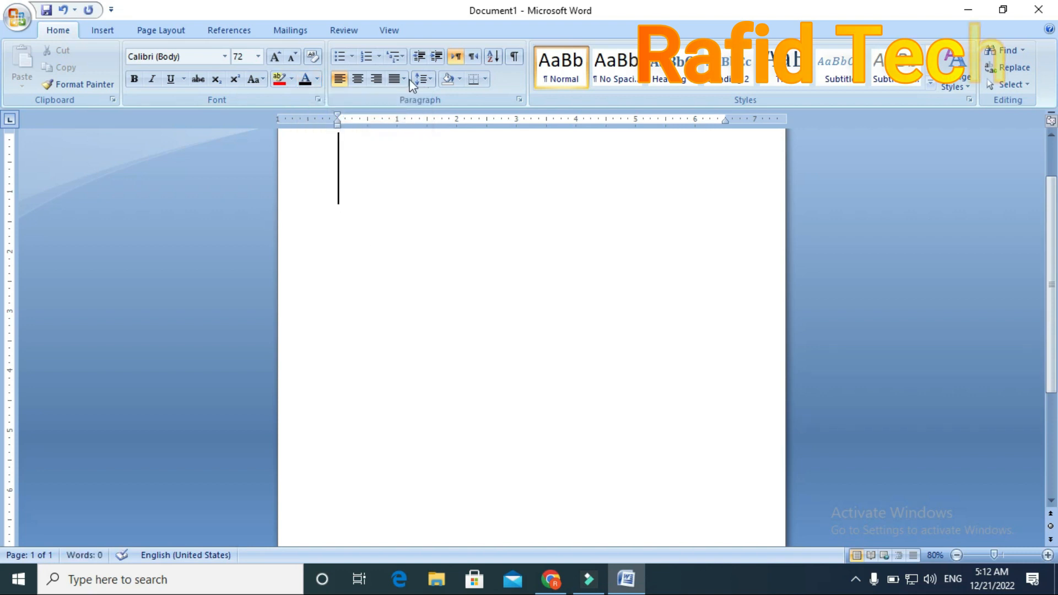
Step: Insert sample paragraphs into the empty document with =rand()
{"action": "left_click", "coordinate": [351, 27]}
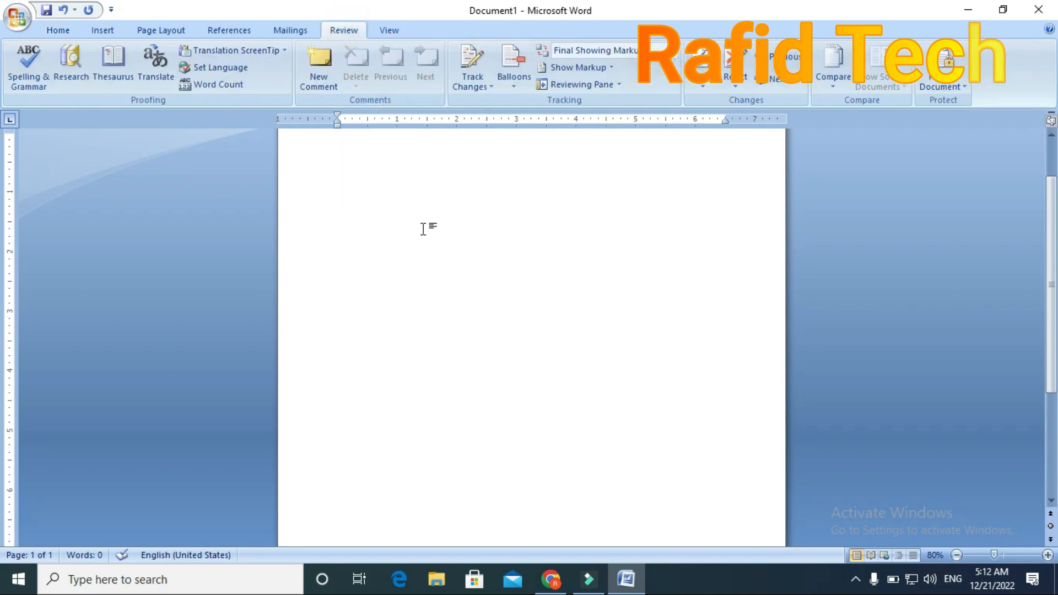
{"action": "type", "text": "="}
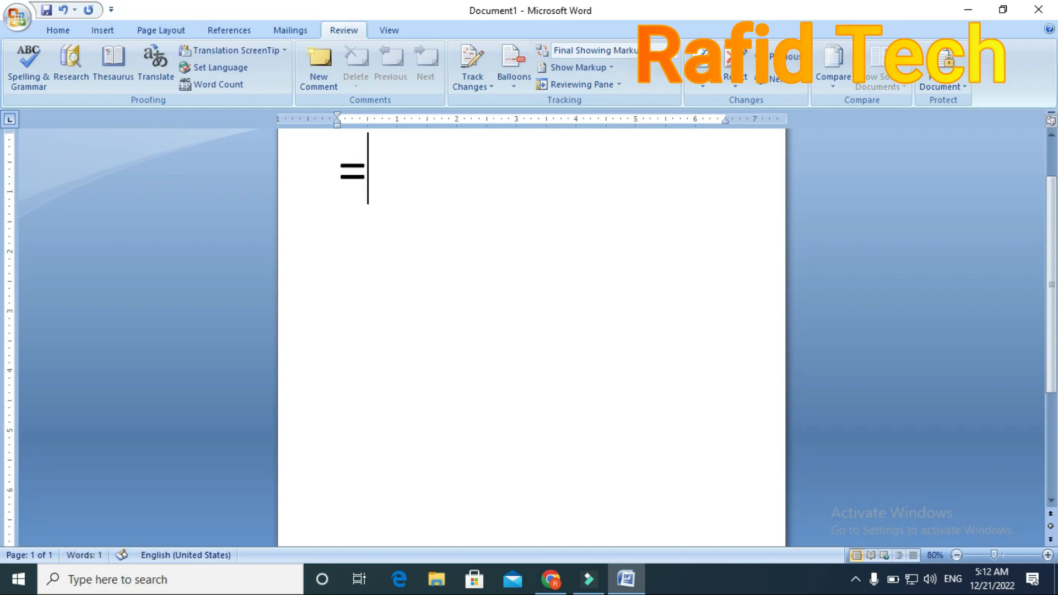
{"action": "type", "text": "rand()"}
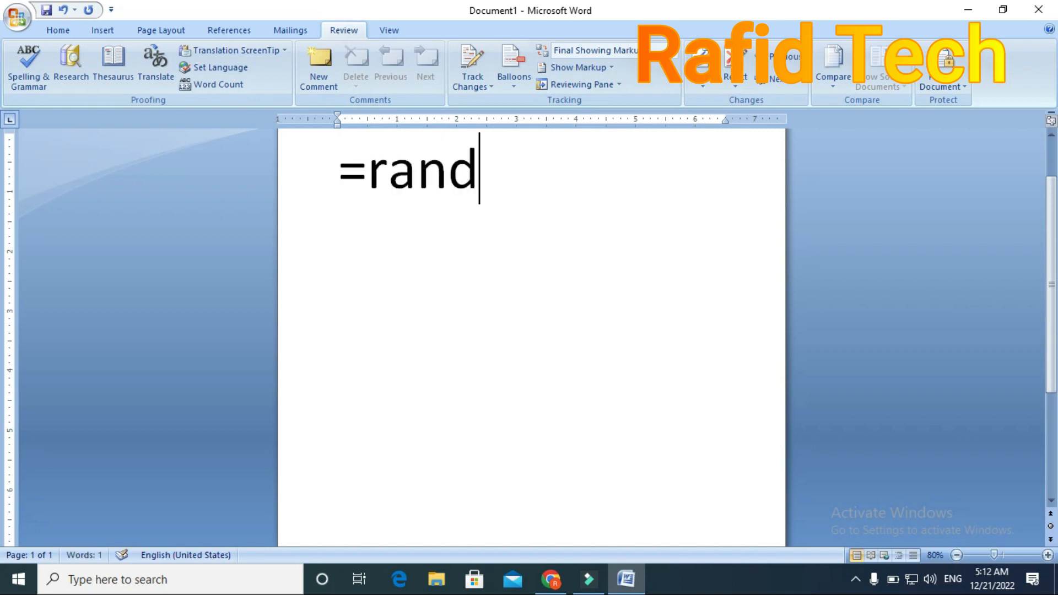
{"action": "key", "text": "Return"}
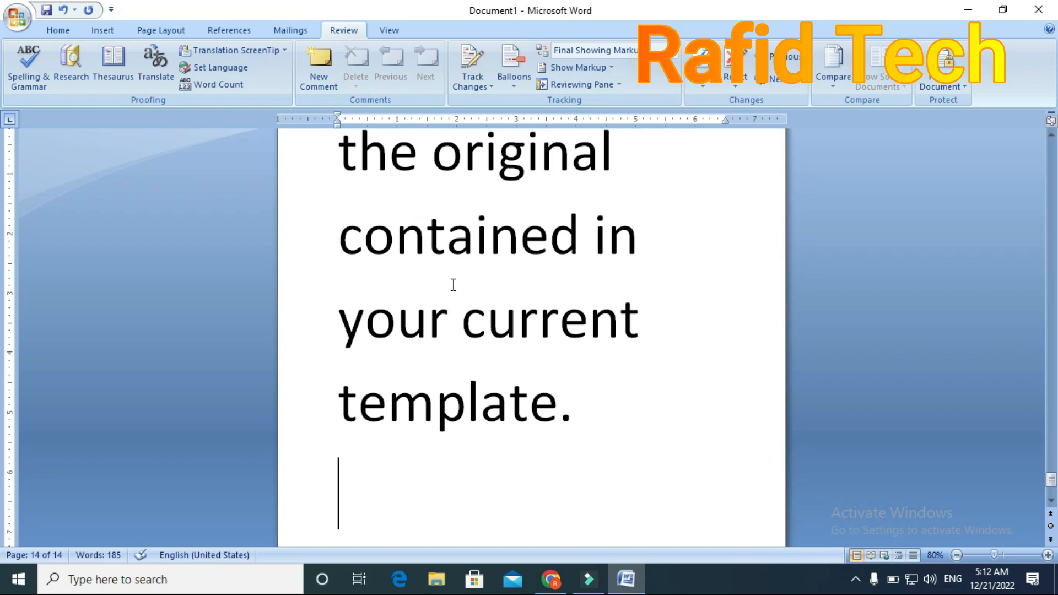
Step: Reduce the font size of all the document text to 26
{"action": "scroll", "coordinate": [446, 278], "scroll_direction": "up", "scroll_amount": 2}
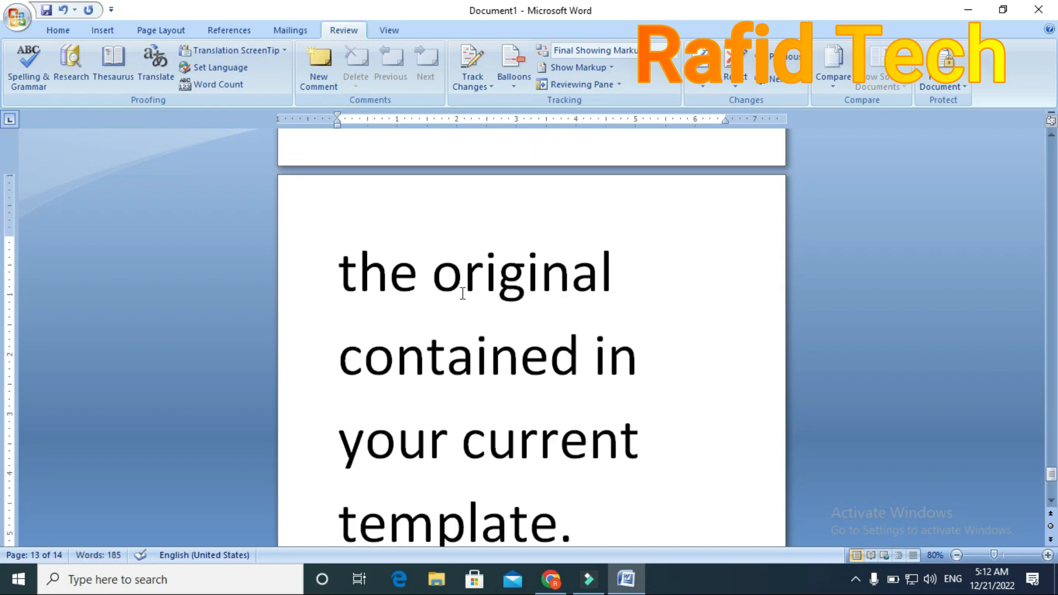
{"action": "key", "text": "ctrl+a"}
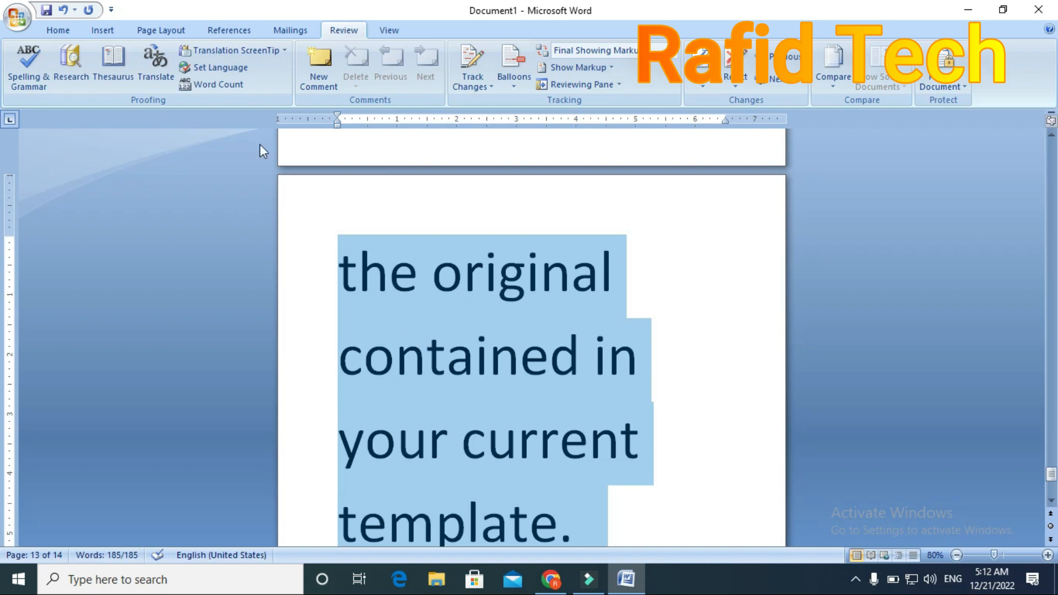
{"action": "left_click", "coordinate": [56, 31]}
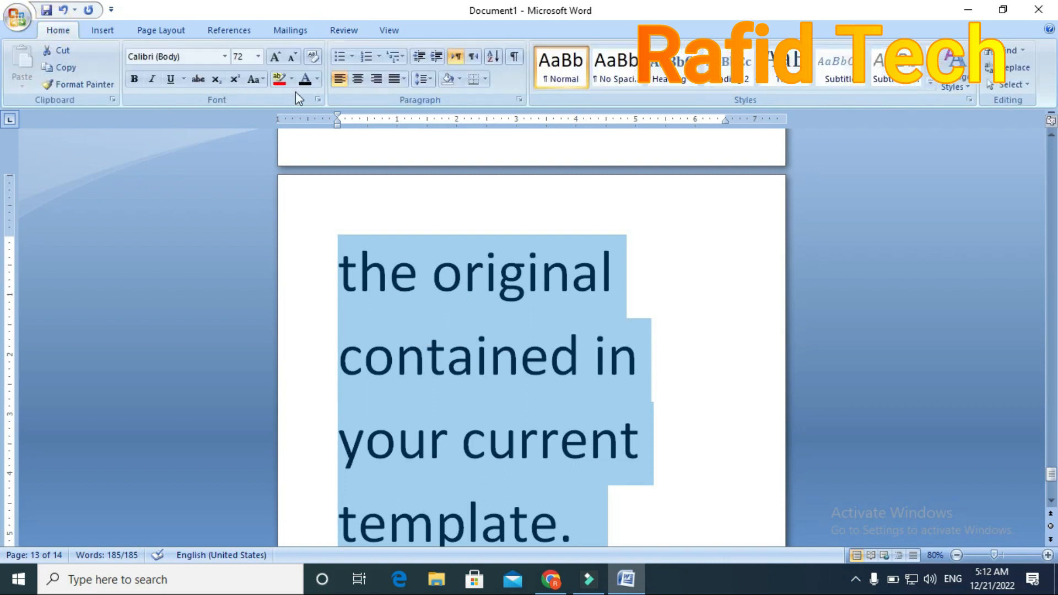
{"action": "left_click", "coordinate": [292, 57]}
{"action": "left_click", "coordinate": [292, 57]}
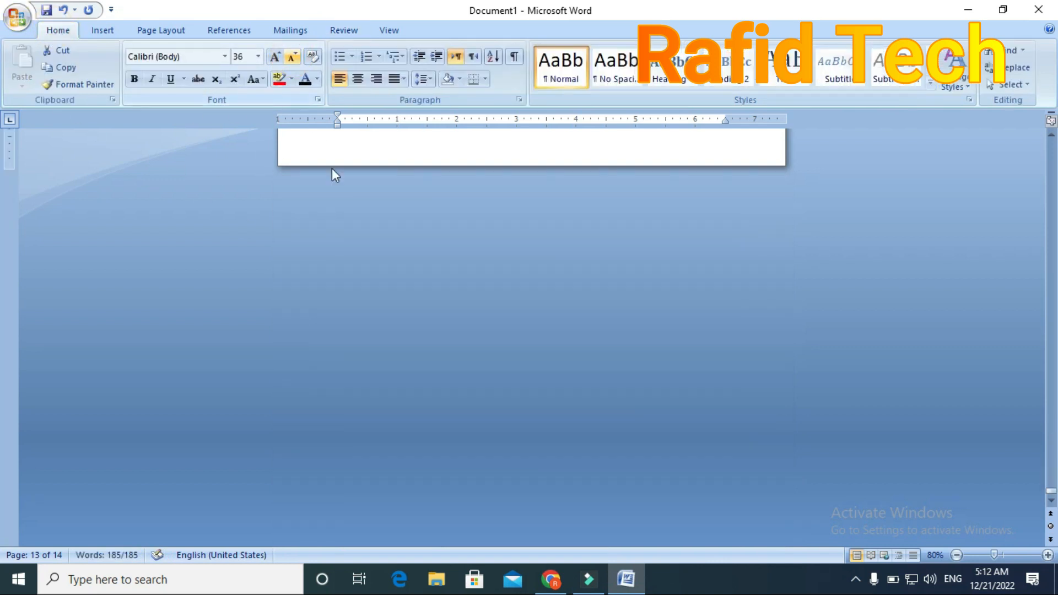
{"action": "scroll", "coordinate": [347, 188], "scroll_direction": "up", "scroll_amount": 20}
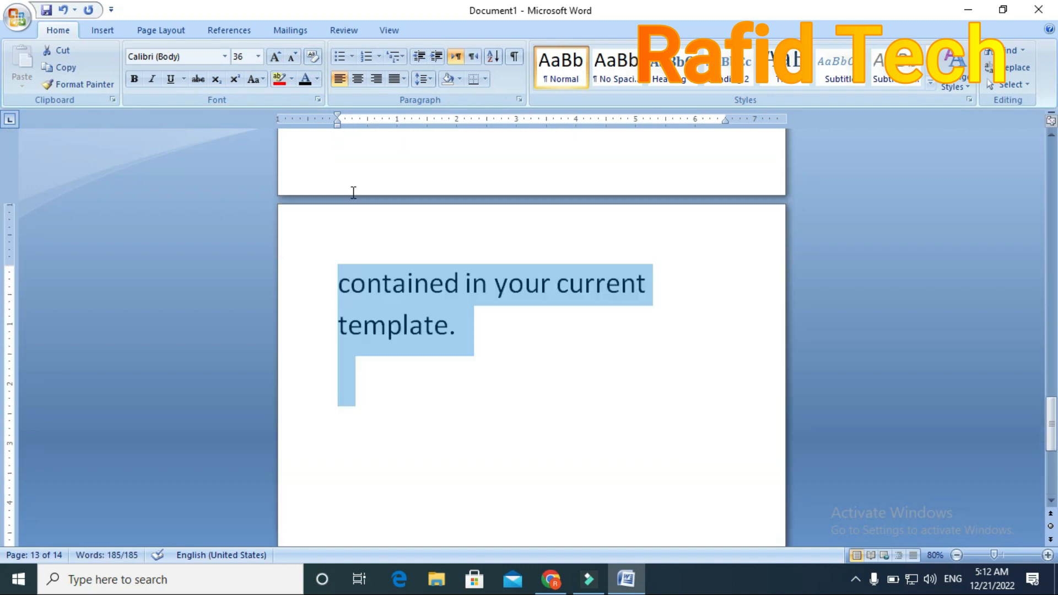
{"action": "scroll", "coordinate": [353, 192], "scroll_direction": "up", "scroll_amount": 9}
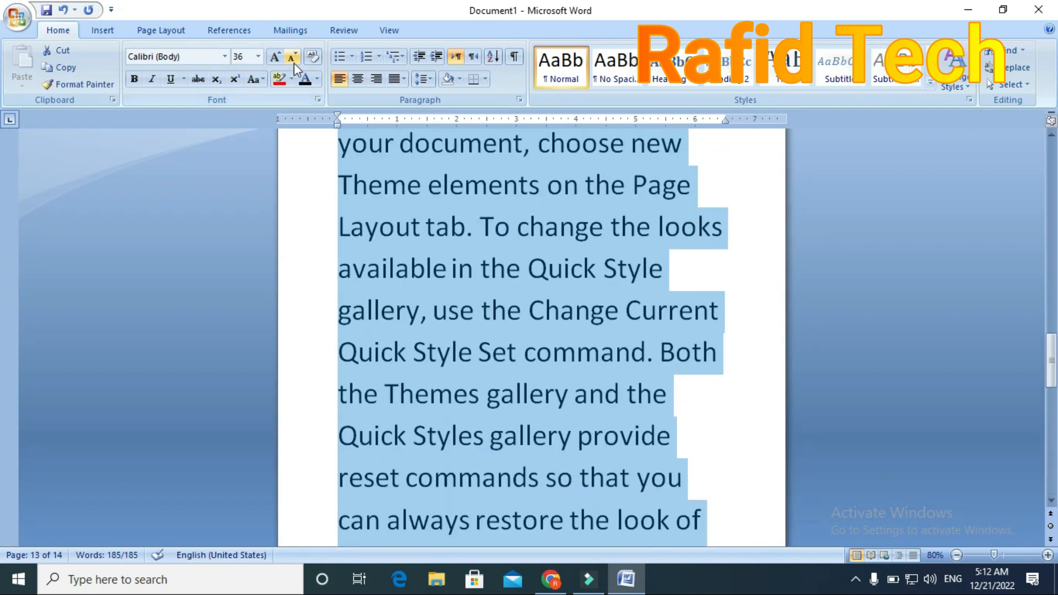
{"action": "left_click", "coordinate": [296, 58]}
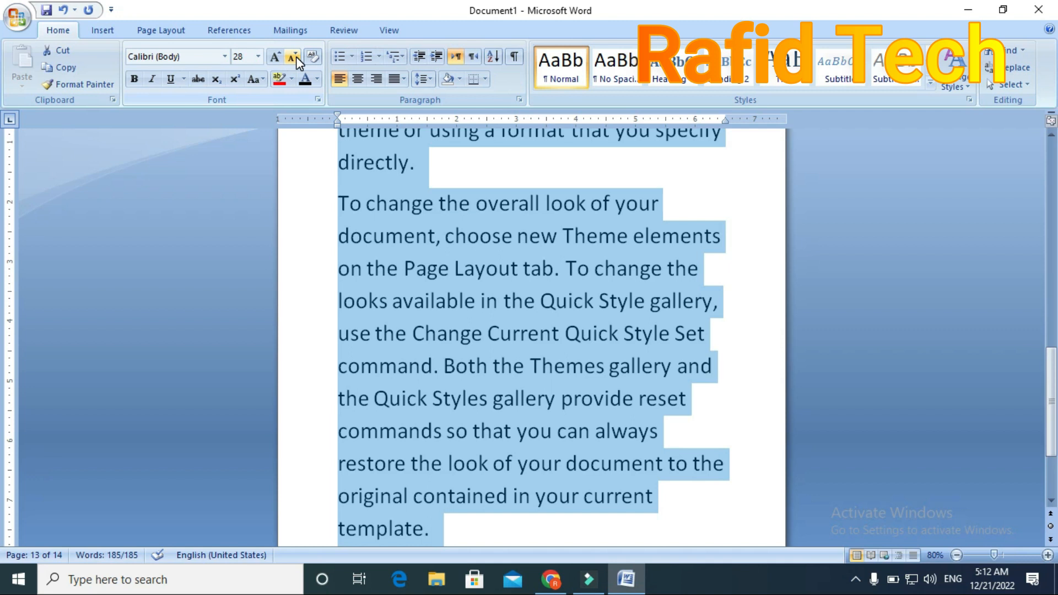
{"action": "left_click", "coordinate": [296, 59]}
{"action": "scroll", "coordinate": [418, 209], "scroll_direction": "up", "scroll_amount": 8}
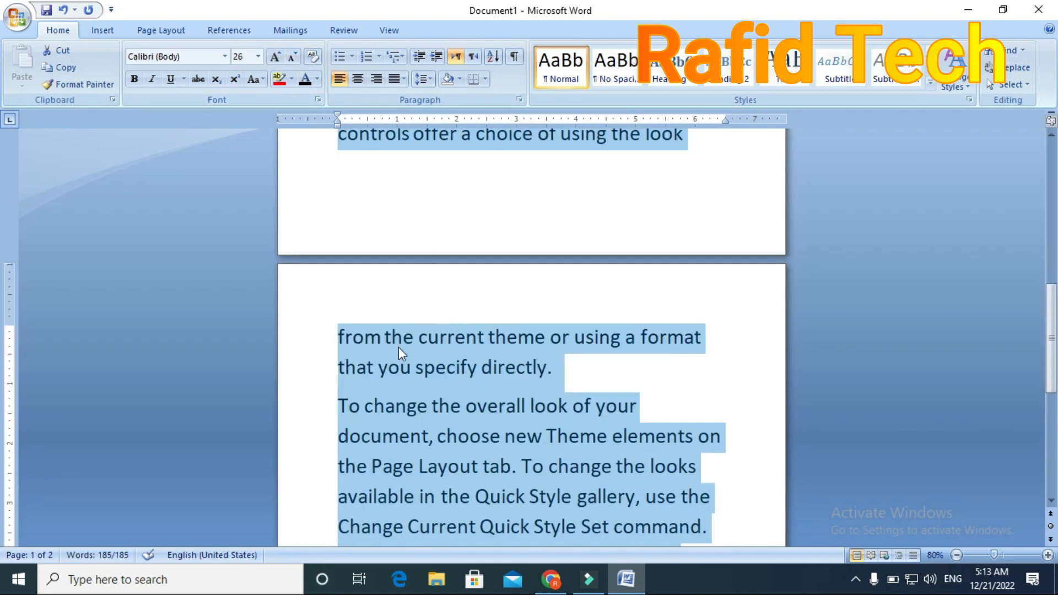
Step: Delete all sample text after the first paragraph, which ends with "your current document look."
{"action": "left_click", "coordinate": [370, 314]}
{"action": "left_click_drag", "start_coordinate": [328, 333], "coordinate": [523, 573]}
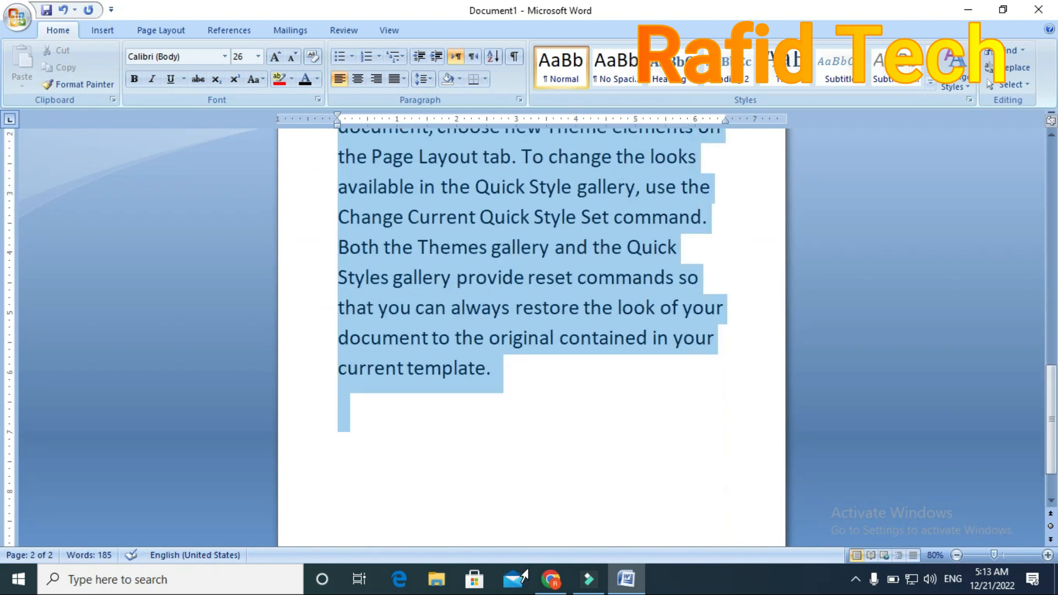
{"action": "key", "text": "Delete"}
{"action": "scroll", "coordinate": [415, 405], "scroll_direction": "up", "scroll_amount": 2}
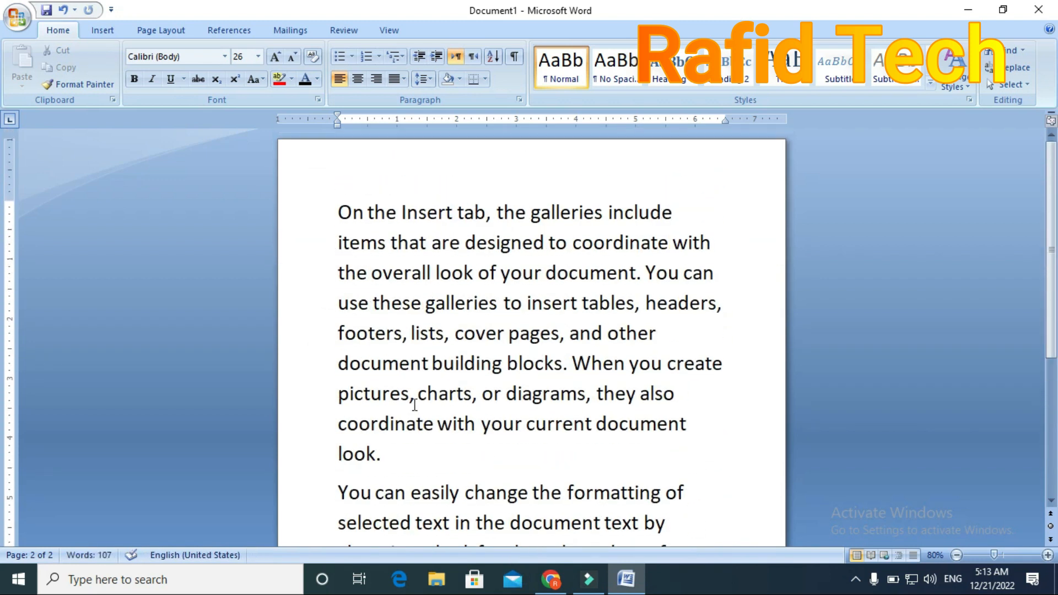
{"action": "scroll", "coordinate": [414, 405], "scroll_direction": "down", "scroll_amount": 2}
{"action": "left_click_drag", "start_coordinate": [337, 366], "coordinate": [466, 472]}
{"action": "key", "text": "Delete"}
{"action": "left_click_drag", "start_coordinate": [332, 273], "coordinate": [692, 361]}
{"action": "key", "text": "Delete"}
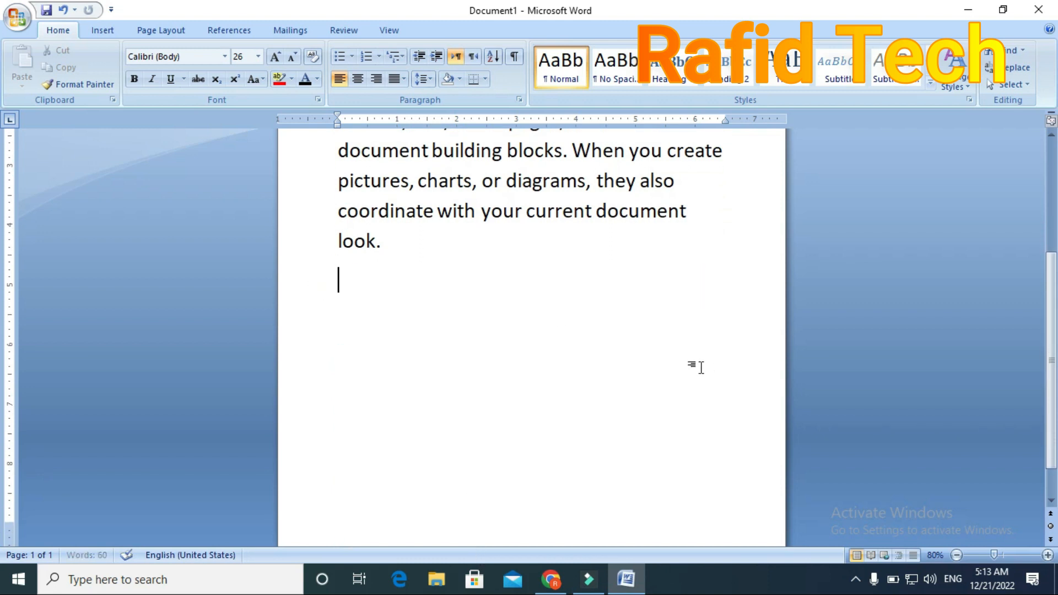
{"action": "scroll", "coordinate": [695, 367], "scroll_direction": "up", "scroll_amount": 3}
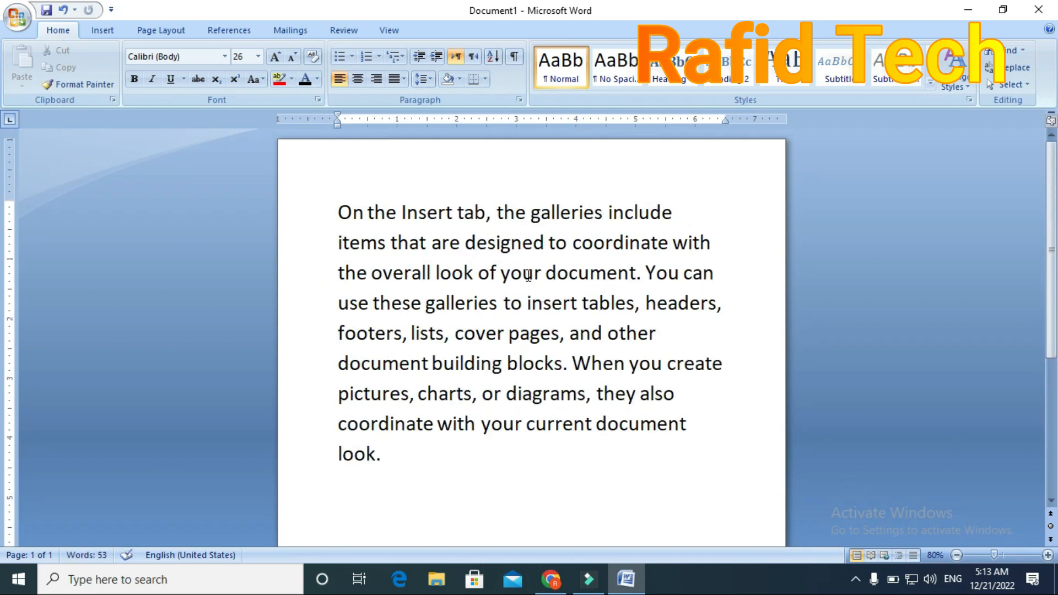
Step: Misspell "the" as "th" in the first line and "designed" as "deigned" in the second line
{"action": "left_click", "coordinate": [455, 212]}
{"action": "left_click", "coordinate": [374, 214]}
{"action": "left_click", "coordinate": [397, 214]}
{"action": "key", "text": "BackSpace"}
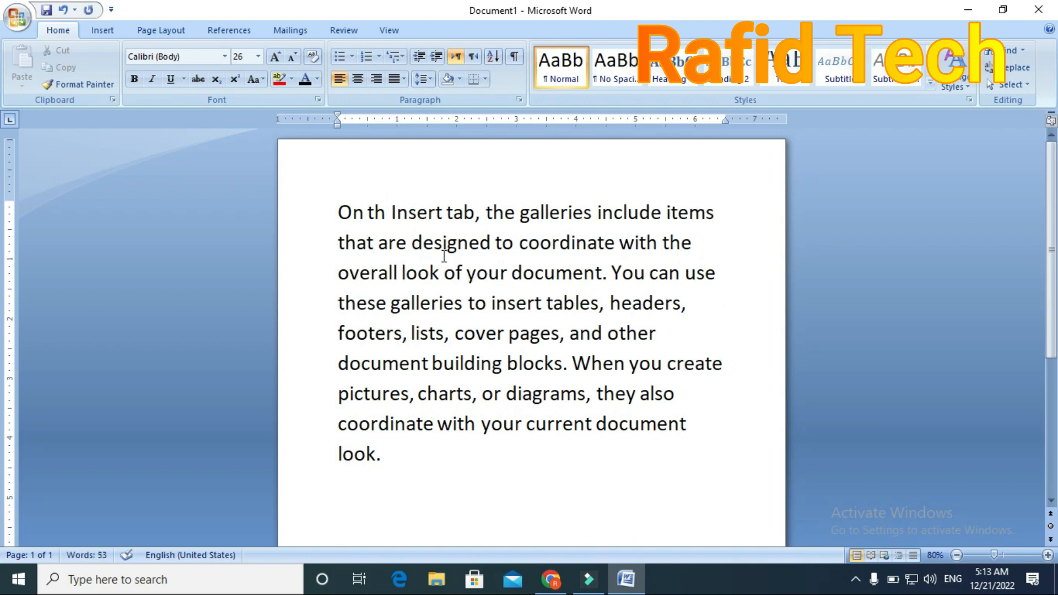
{"action": "left_click", "coordinate": [435, 242]}
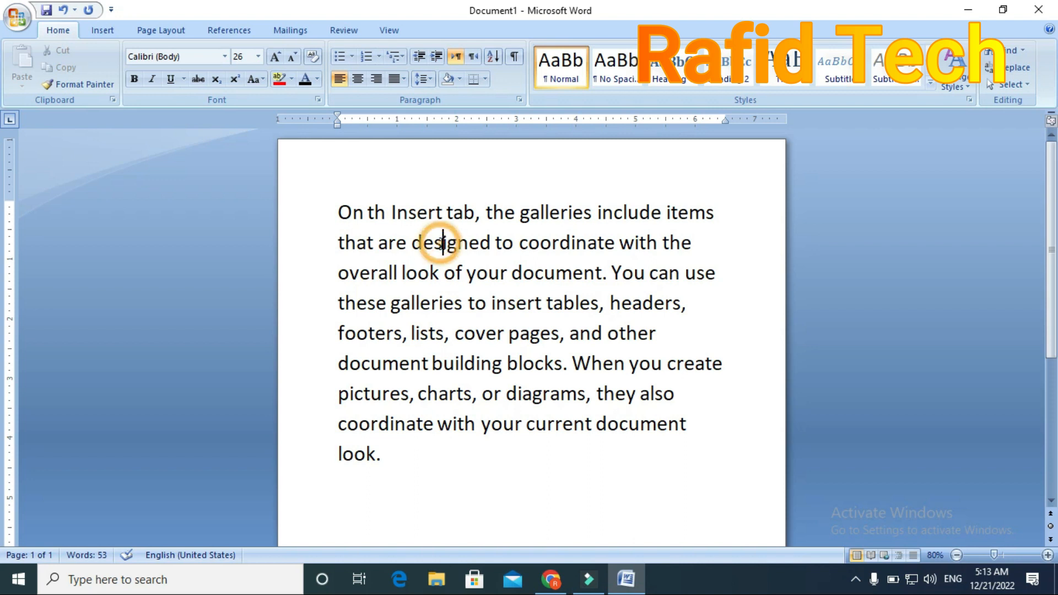
{"action": "key", "text": "BackSpace"}
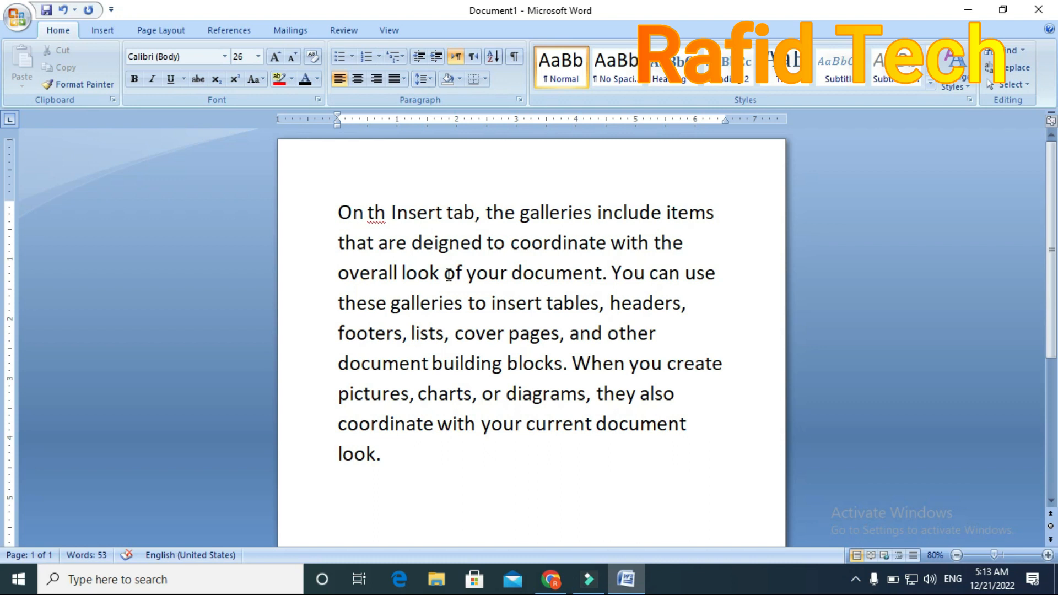
Step: Remove one letter each from "coordinate", "tables" and "document" in lines two to four, leaving "cordinate", "tbles" and "dcument"
{"action": "left_click", "coordinate": [521, 242]}
{"action": "left_click", "coordinate": [530, 243]}
{"action": "key", "text": "BackSpace"}
{"action": "left_click", "coordinate": [562, 302]}
{"action": "key", "text": "BackSpace"}
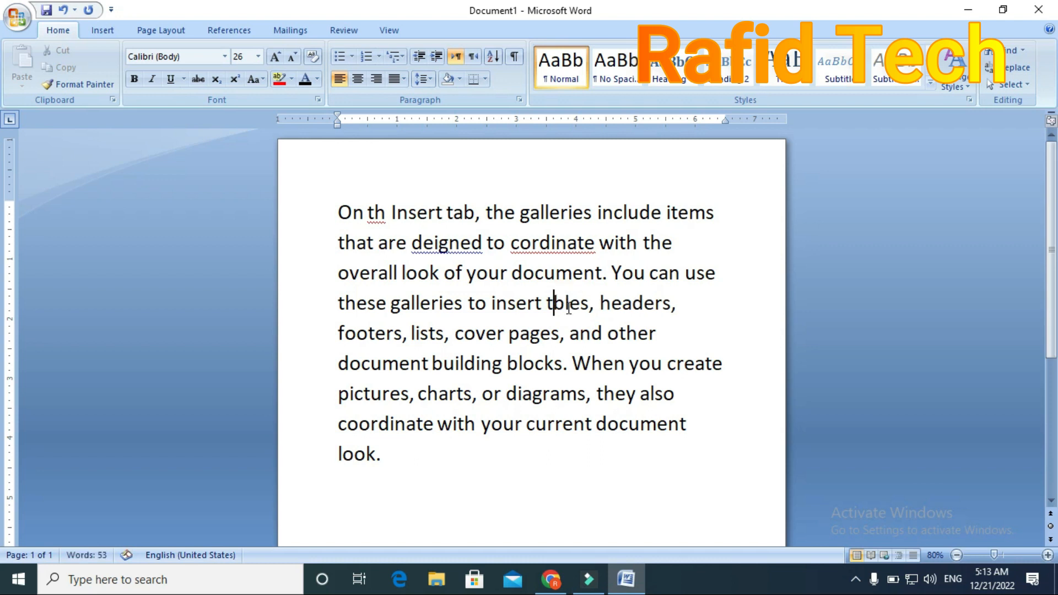
{"action": "left_click", "coordinate": [532, 271]}
{"action": "key", "text": "BackSpace"}
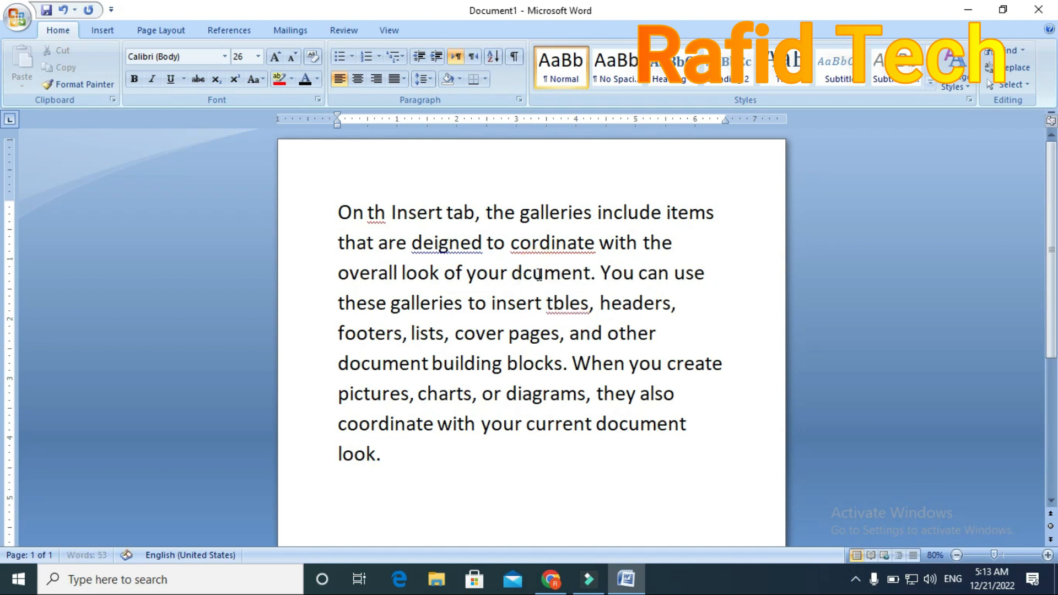
Step: Misspell "footers" as "fters" and the "document" before "building blocks" as "docment"
{"action": "left_click", "coordinate": [368, 334]}
{"action": "key", "text": "BackSpace"}
{"action": "key", "text": "BackSpace"}
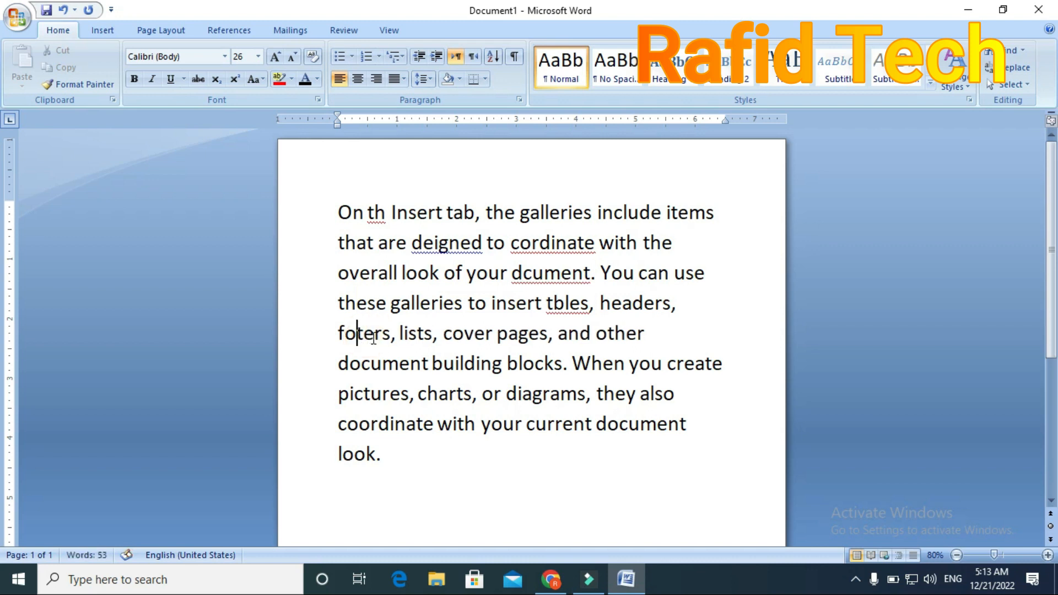
{"action": "left_click", "coordinate": [367, 369]}
{"action": "left_click", "coordinate": [378, 369]}
{"action": "key", "text": "BackSpace"}
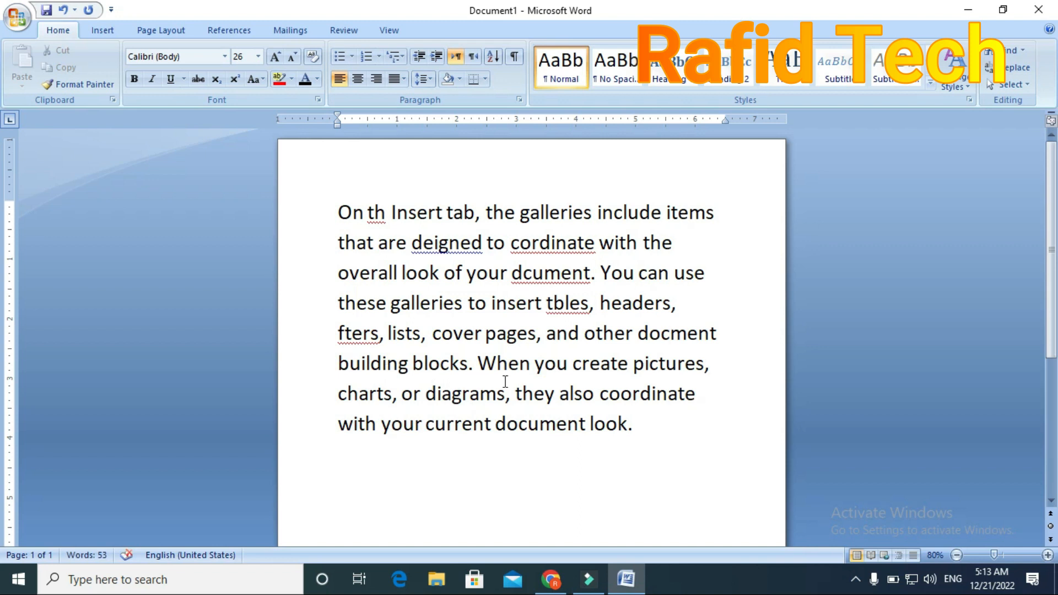
Step: Misspell "create" as "crt" and "pictures" as "pictres" in the last sentence
{"action": "left_click", "coordinate": [601, 362]}
{"action": "key", "text": "BackSpace"}
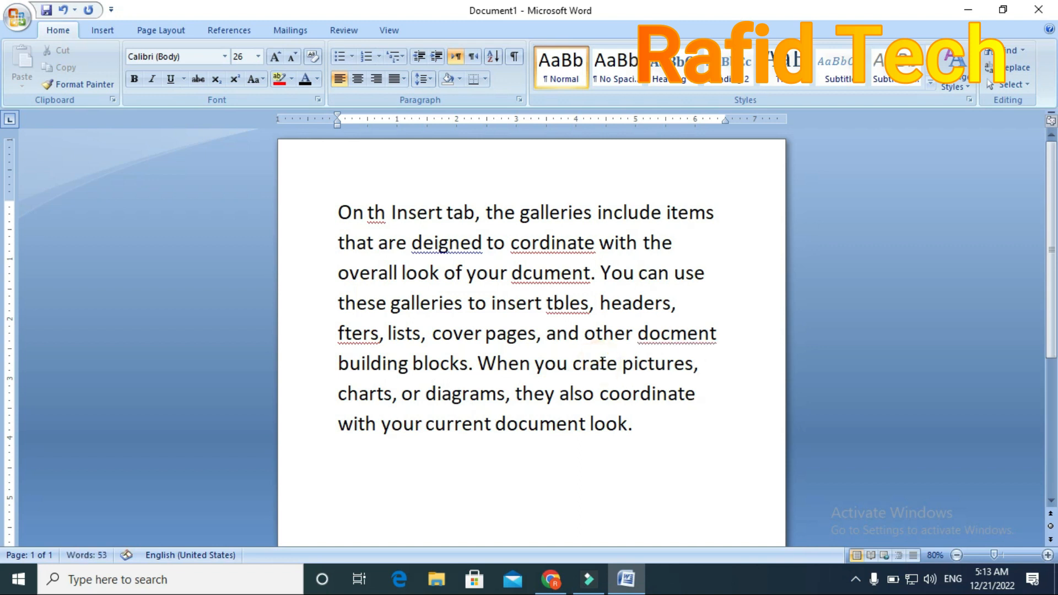
{"action": "left_click", "coordinate": [668, 366]}
{"action": "key", "text": "BackSpace"}
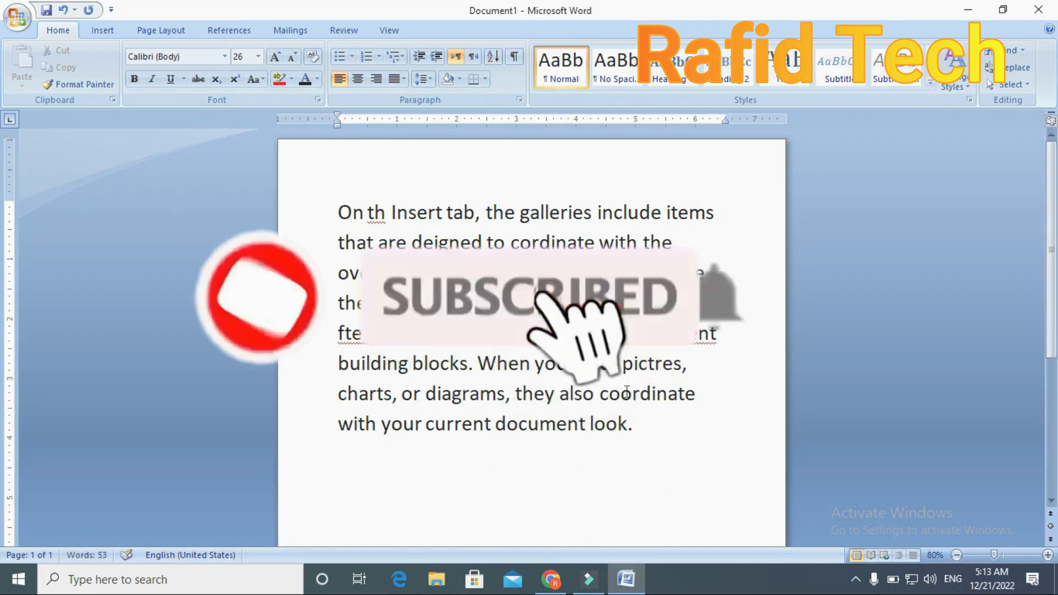
{"action": "left_click", "coordinate": [598, 365]}
{"action": "key", "text": "BackSpace"}
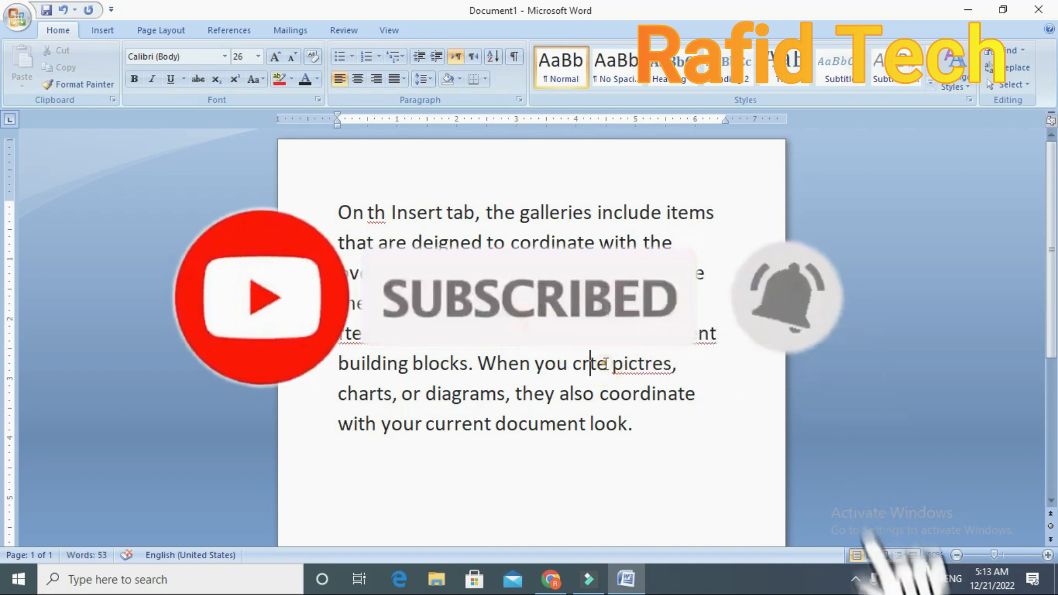
{"action": "left_click", "coordinate": [608, 369]}
{"action": "key", "text": "BackSpace"}
Step: Misspell "coordinate" as "cordinate" and "diagrams" as "dagrams" in the seventh line of the paragraph
{"action": "left_click", "coordinate": [613, 401]}
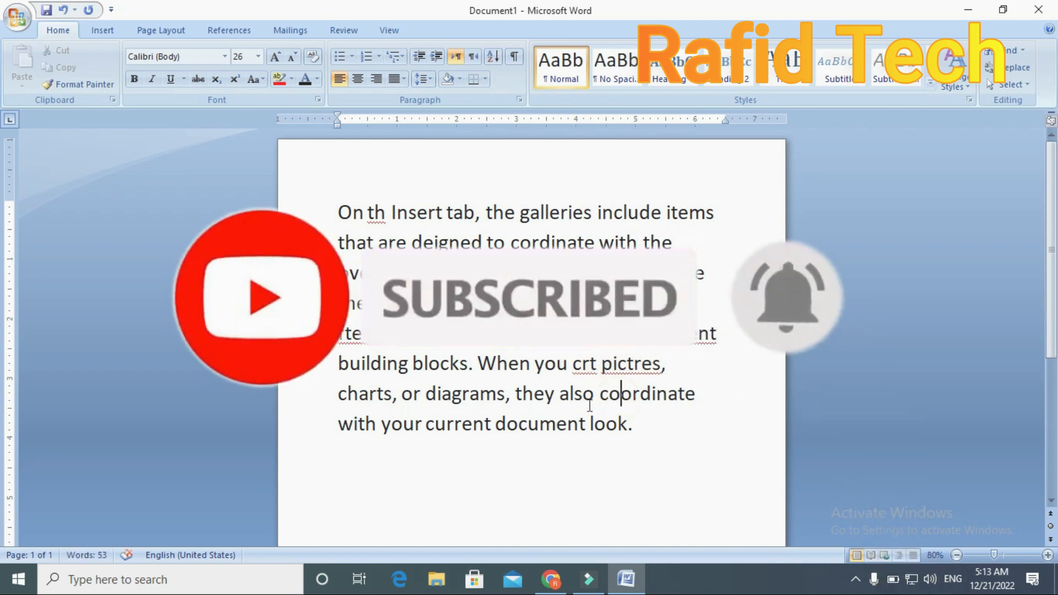
{"action": "key", "text": "BackSpace"}
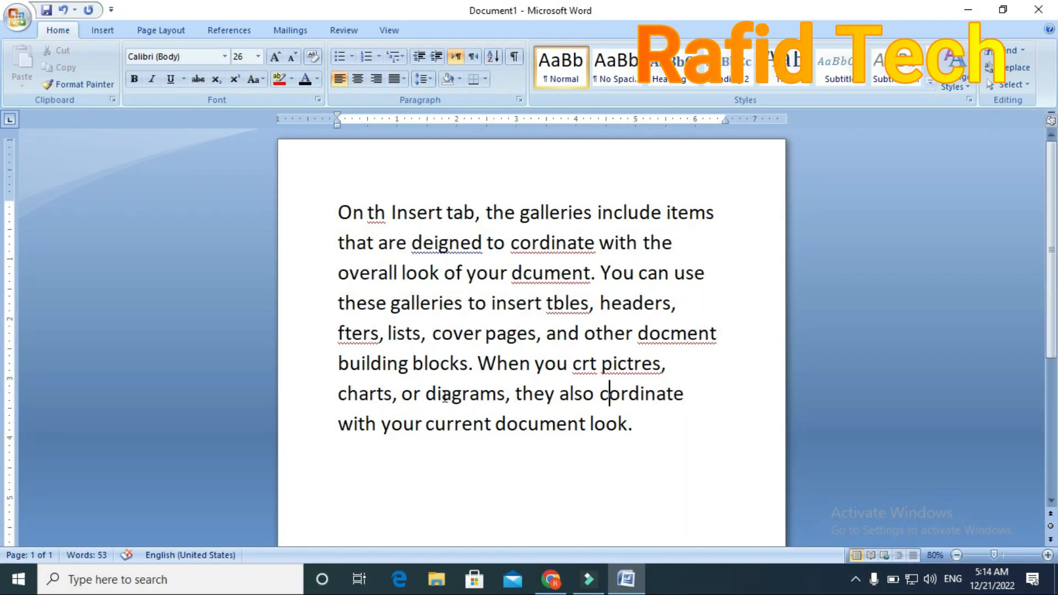
{"action": "left_click", "coordinate": [447, 394]}
{"action": "key", "text": "BackSpace"}
Step: Misspell "current" as "cuent" in the last line by removing both letters "r"
{"action": "left_click", "coordinate": [447, 423]}
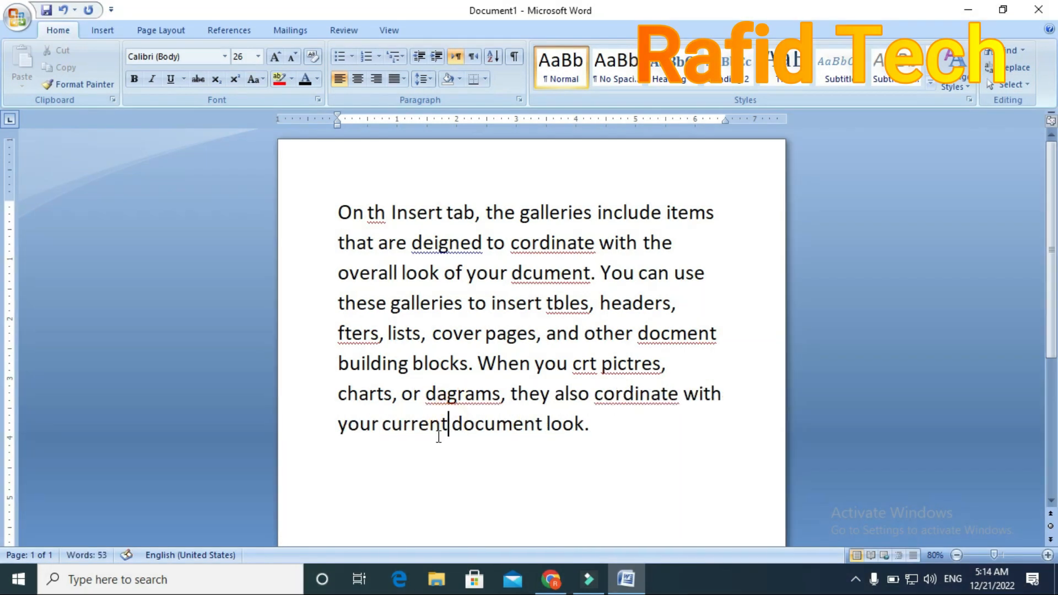
{"action": "left_click", "coordinate": [413, 424]}
{"action": "key", "text": "BackSpace"}
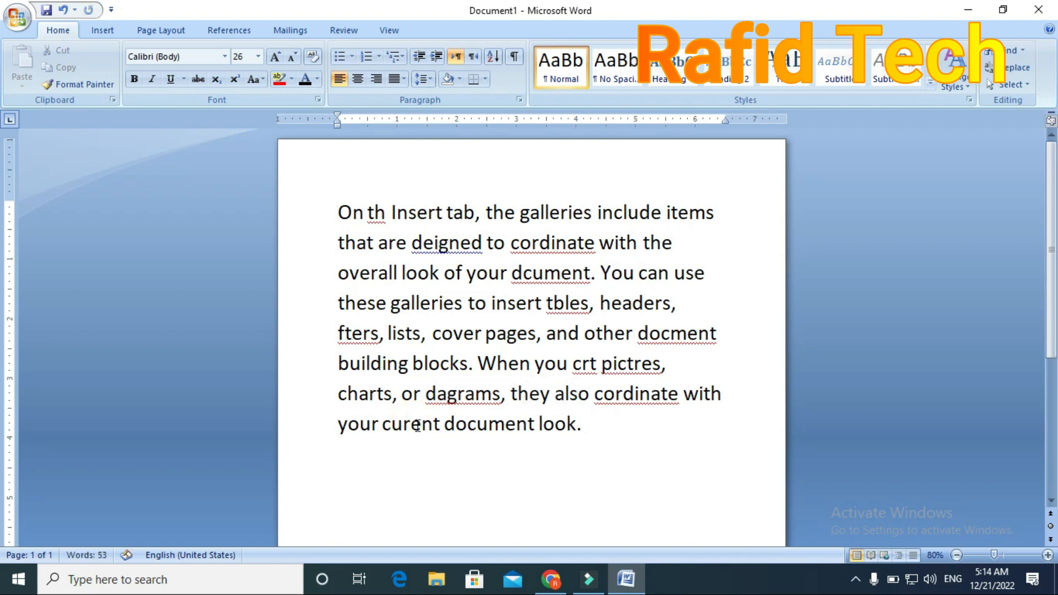
{"action": "key", "text": "BackSpace"}
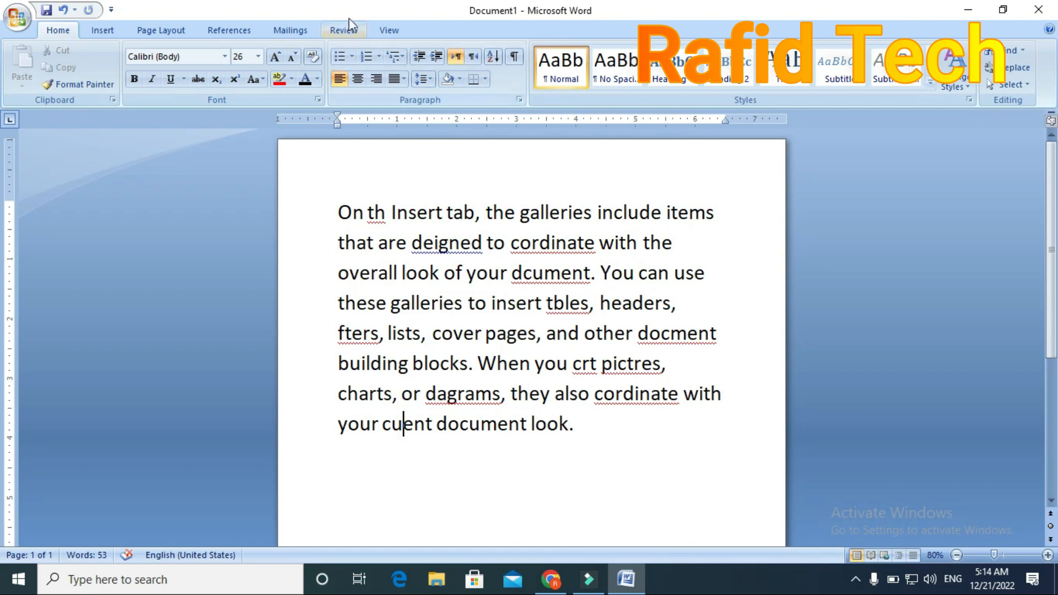
Step: Start the spelling and grammar check from the beginning of the paragraph
{"action": "left_click", "coordinate": [347, 32]}
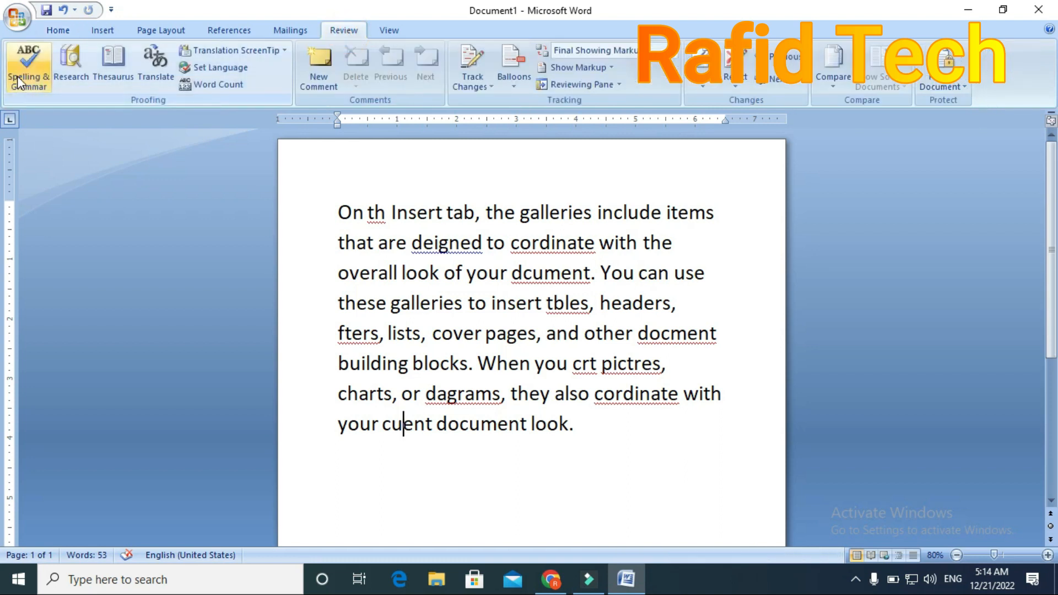
{"action": "left_click", "coordinate": [338, 211]}
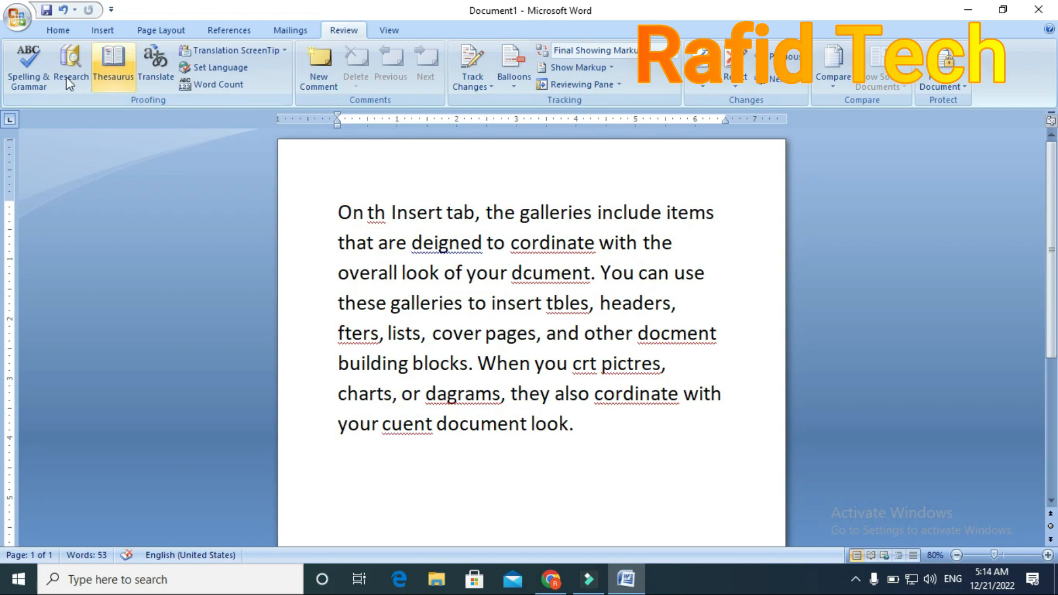
{"action": "left_click", "coordinate": [32, 75]}
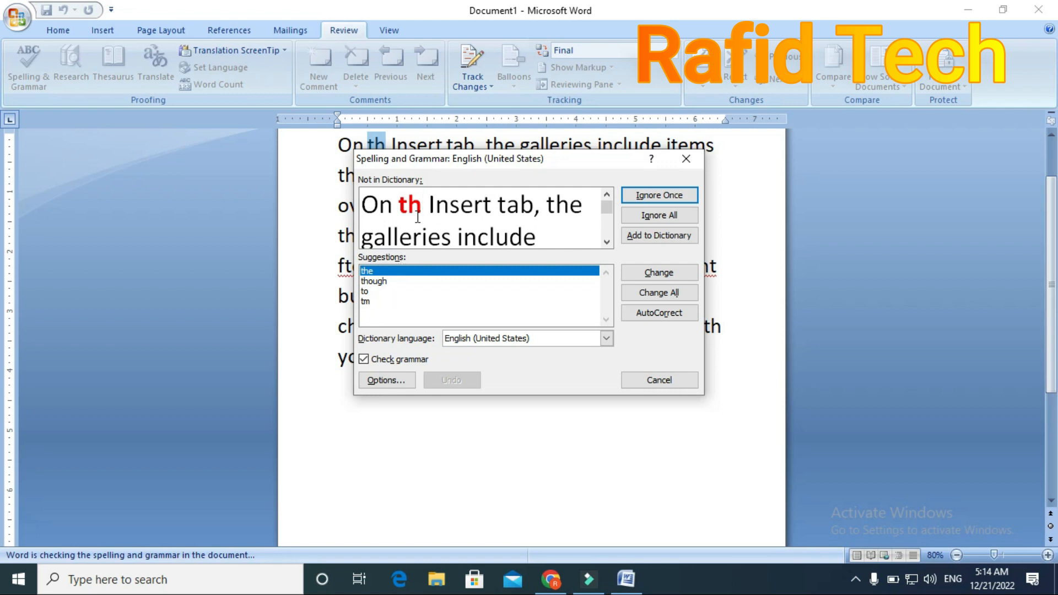
Step: Accept the suggested corrections "the", "designed", "coordinate", "document" and "tables" for the first five flagged words
{"action": "left_click", "coordinate": [643, 274]}
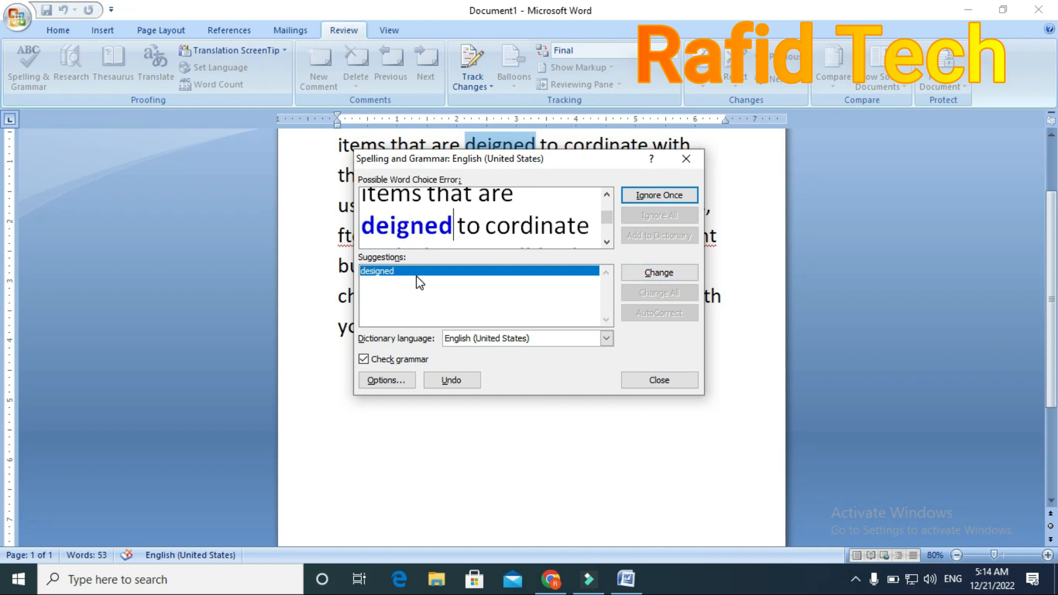
{"action": "left_click", "coordinate": [637, 272]}
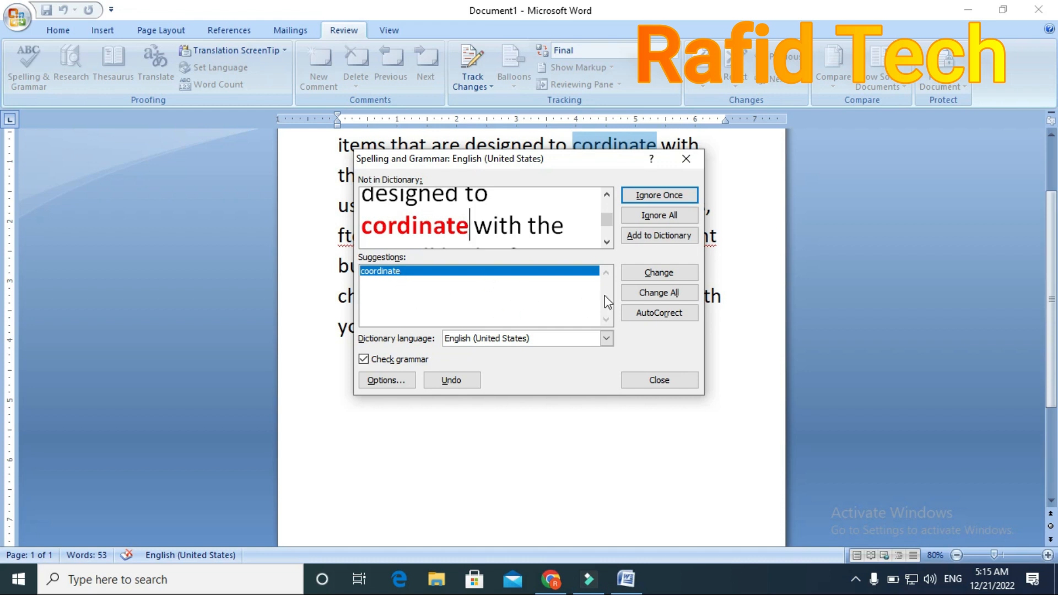
{"action": "left_click", "coordinate": [657, 274]}
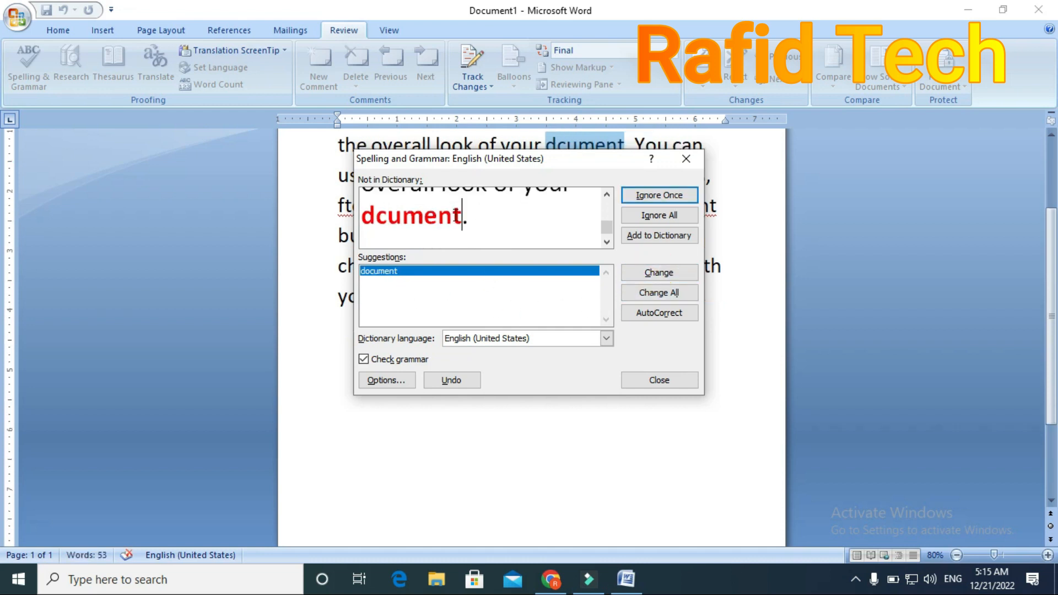
{"action": "left_click", "coordinate": [632, 272]}
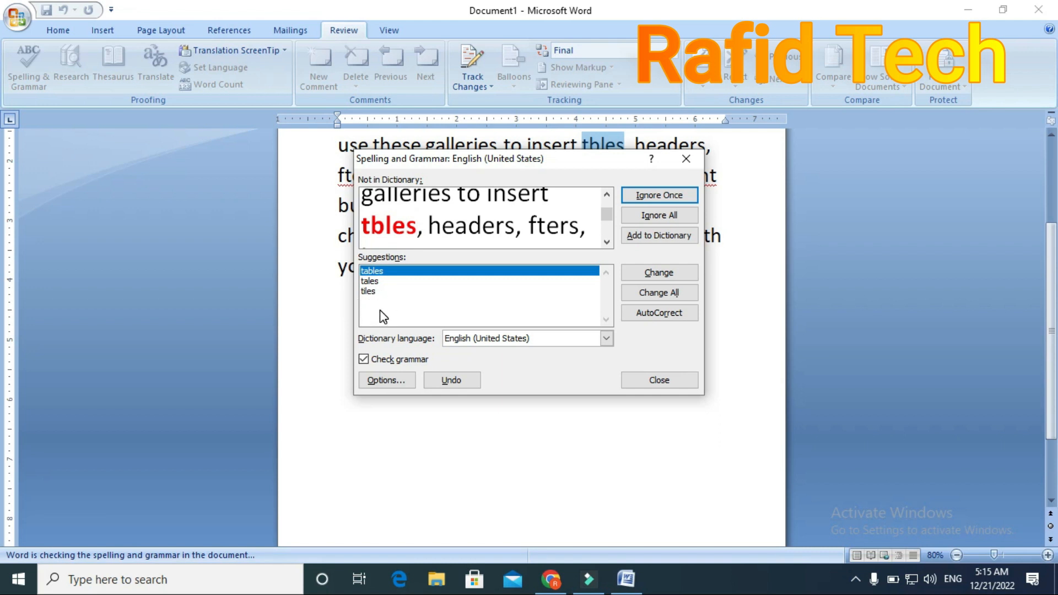
{"action": "left_click", "coordinate": [672, 272]}
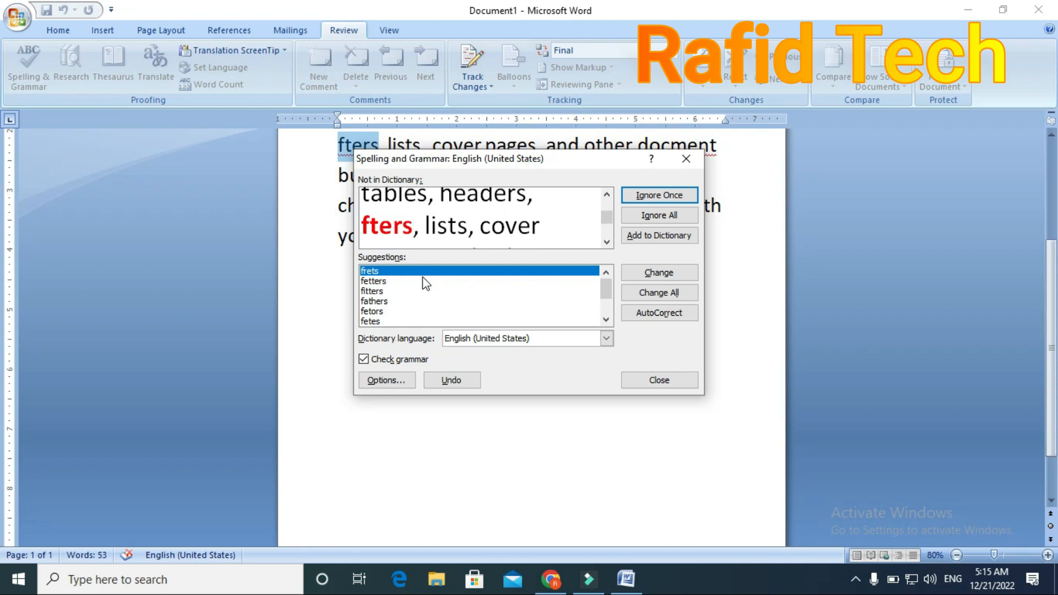
Step: Review the suggestions for "fters" and replace it with "fathers"
{"action": "scroll", "coordinate": [425, 290], "scroll_direction": "down", "scroll_amount": 1}
{"action": "scroll", "coordinate": [430, 300], "scroll_direction": "up", "scroll_amount": 1}
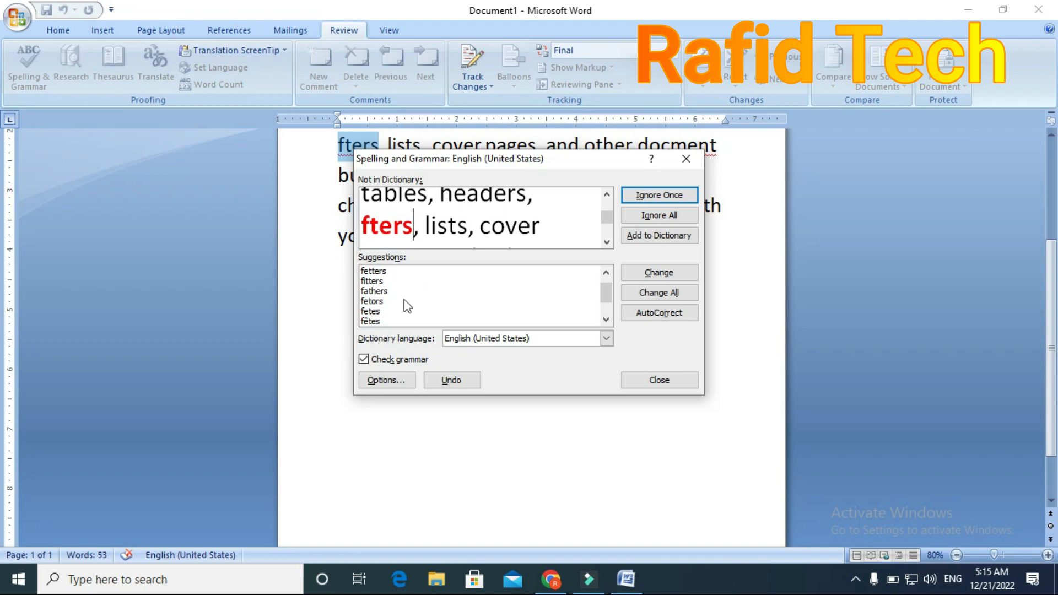
{"action": "scroll", "coordinate": [429, 317], "scroll_direction": "up", "scroll_amount": 1}
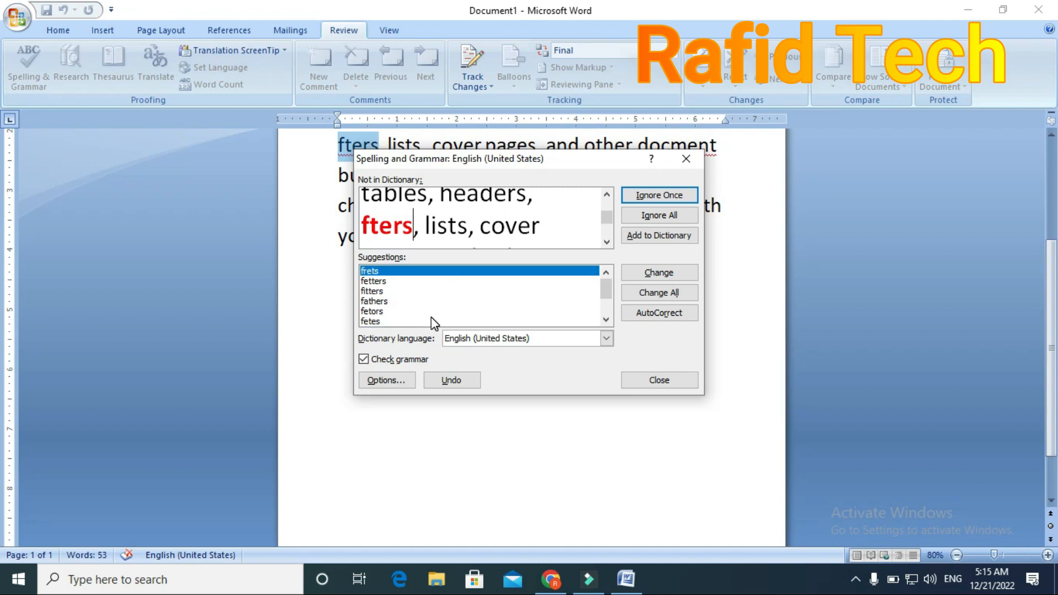
{"action": "scroll", "coordinate": [431, 316], "scroll_direction": "down", "scroll_amount": 1}
{"action": "scroll", "coordinate": [397, 314], "scroll_direction": "up", "scroll_amount": 1}
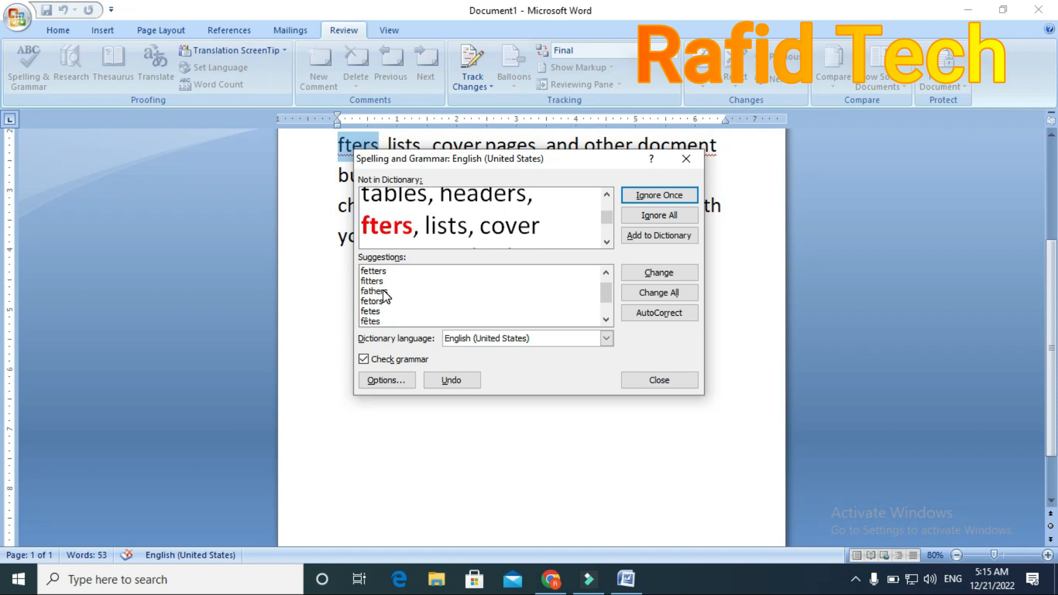
{"action": "left_click", "coordinate": [387, 291]}
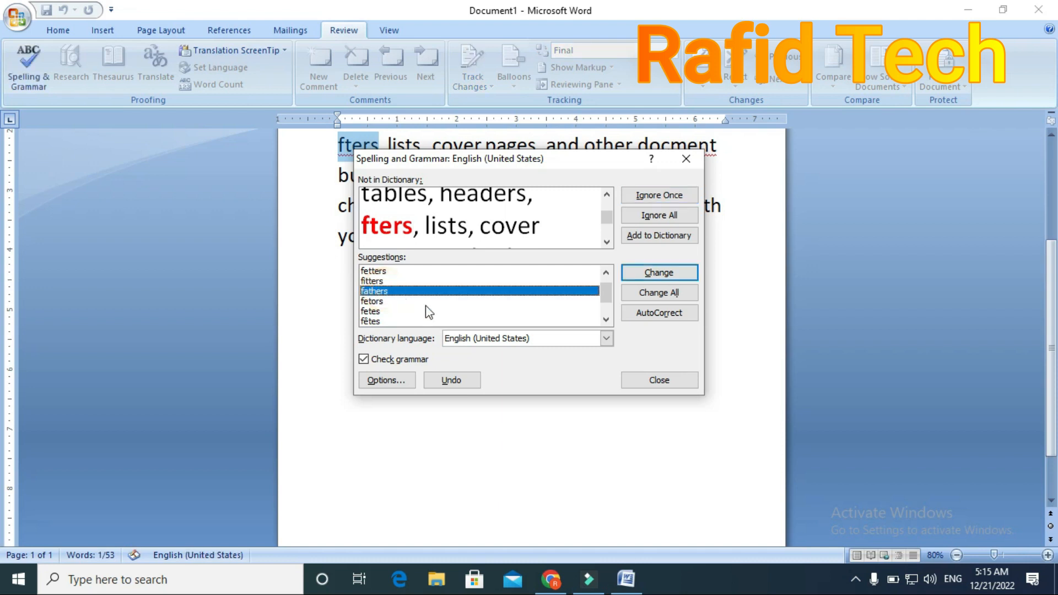
{"action": "left_click", "coordinate": [670, 272]}
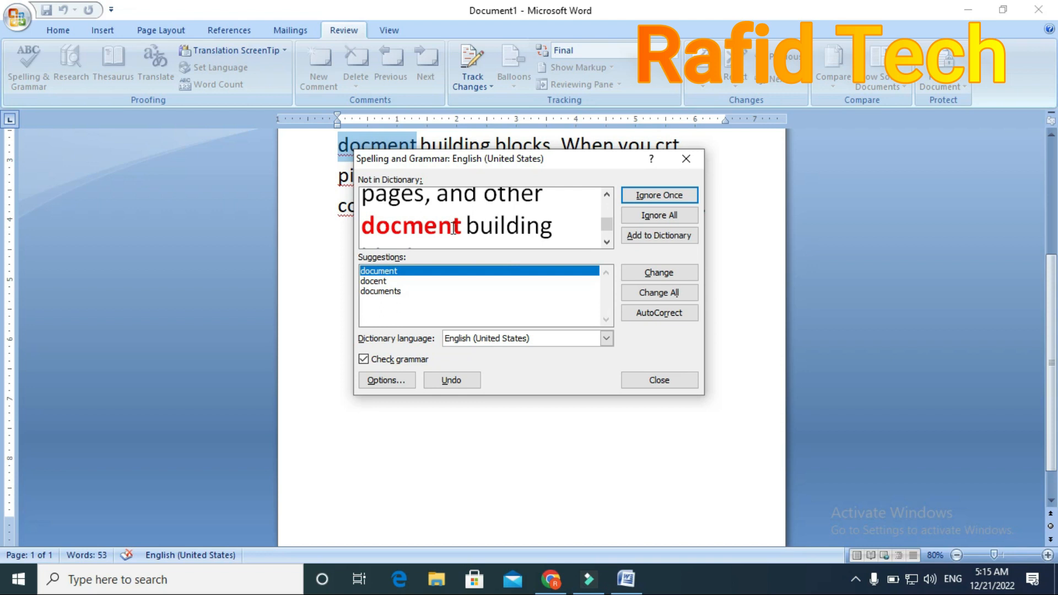
Step: Correct "docment" to "document" and replace "crt" with the suggestion "curt"
{"action": "left_click", "coordinate": [666, 273]}
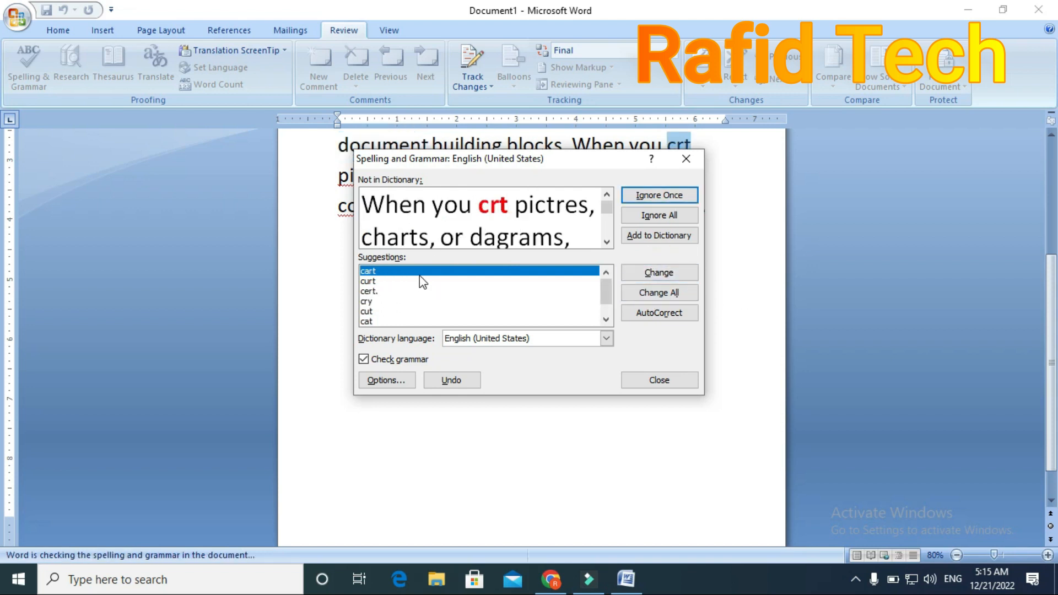
{"action": "scroll", "coordinate": [421, 299], "scroll_direction": "down", "scroll_amount": 1}
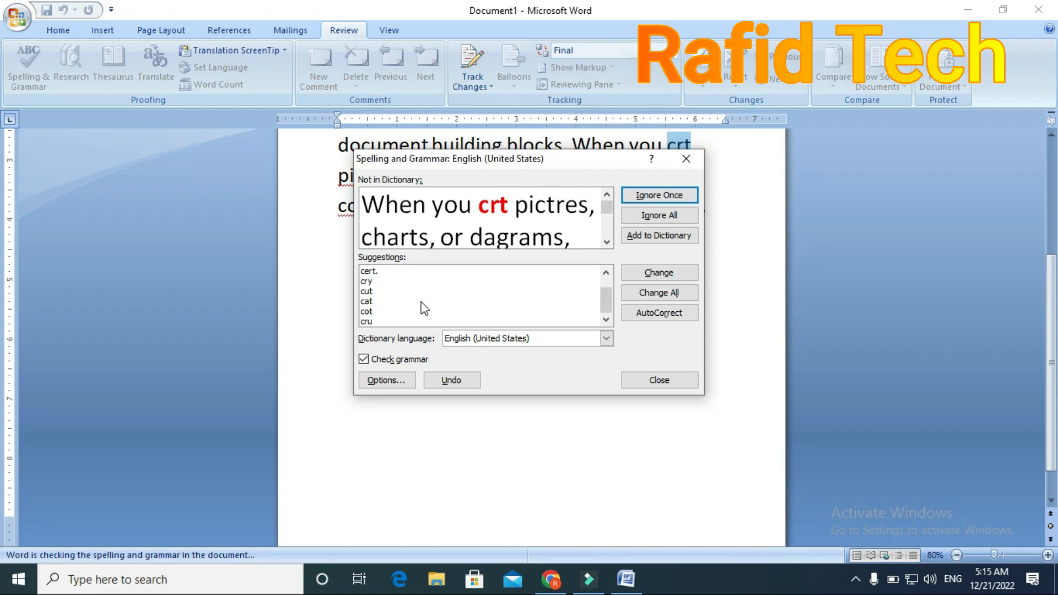
{"action": "scroll", "coordinate": [421, 302], "scroll_direction": "up", "scroll_amount": 1}
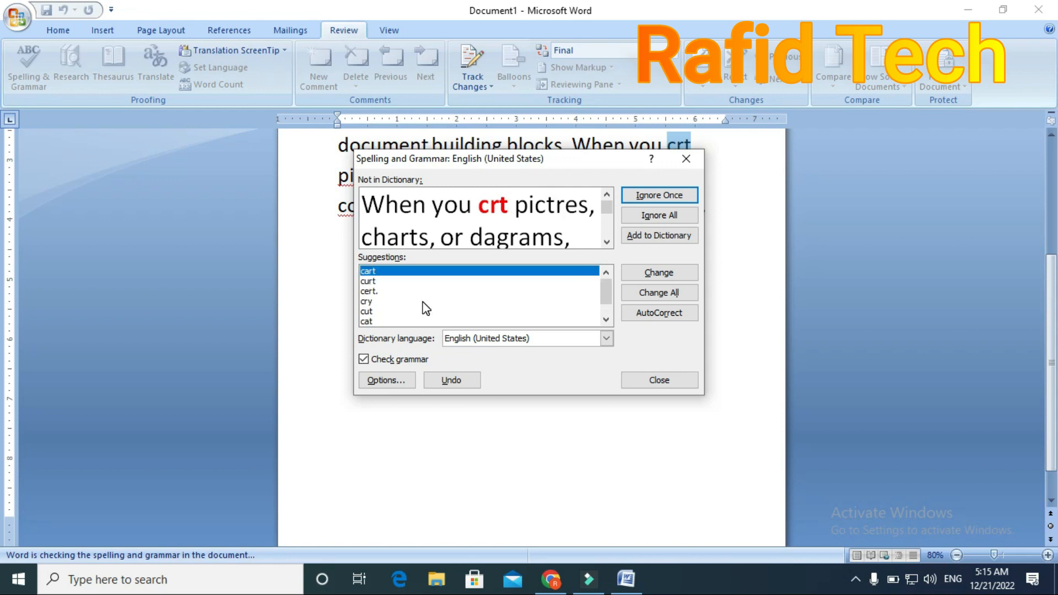
{"action": "left_click", "coordinate": [368, 282]}
{"action": "left_click", "coordinate": [675, 272]}
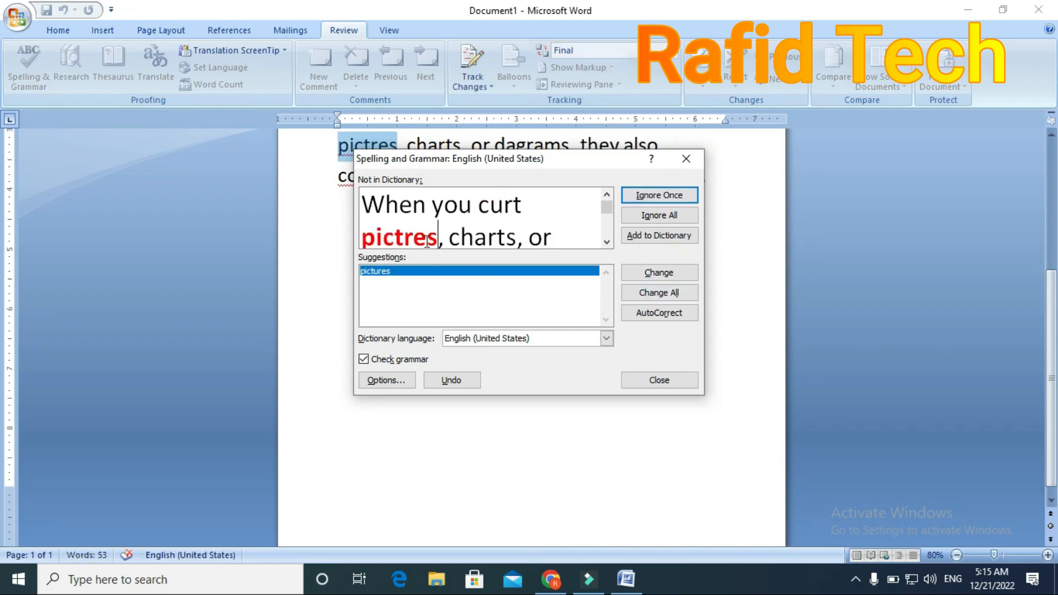
Step: Accept the suggested corrections "pictures", "diagrams" and "coordinate" for the flagged words in the last sentence
{"action": "left_click", "coordinate": [643, 276]}
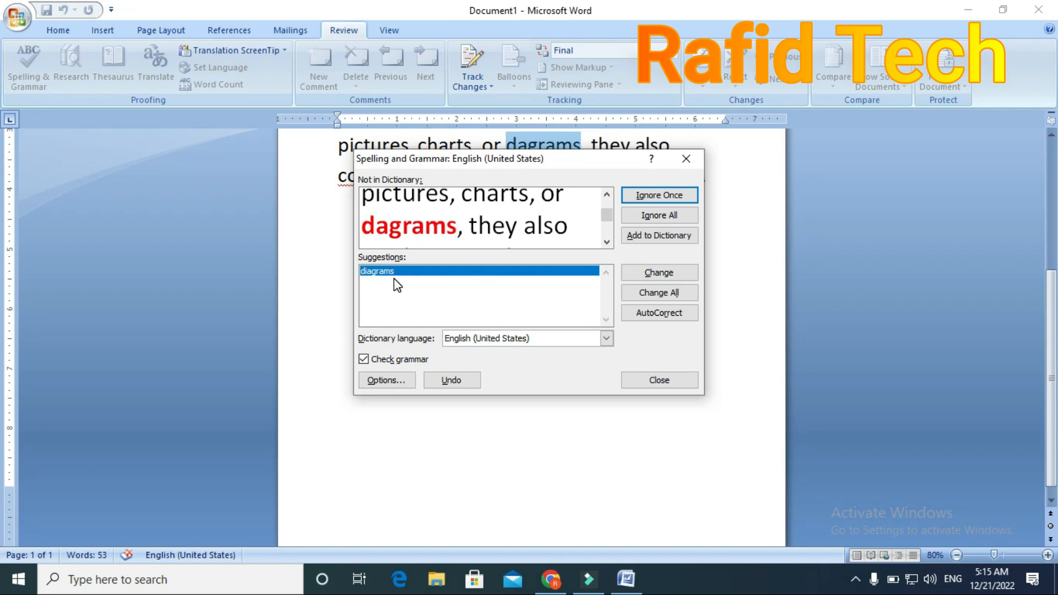
{"action": "left_click", "coordinate": [671, 274]}
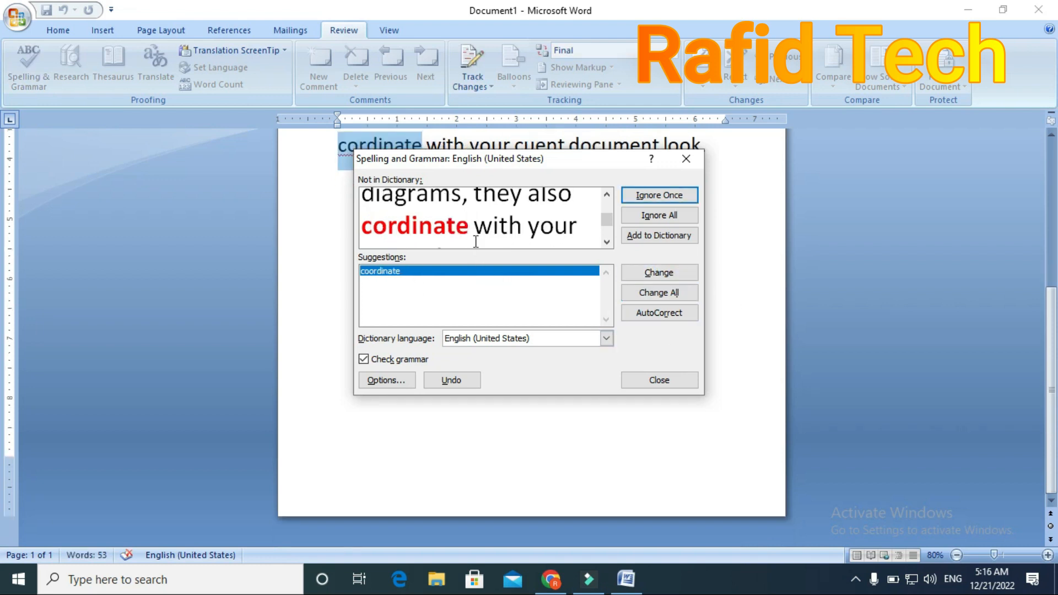
{"action": "left_click", "coordinate": [661, 274]}
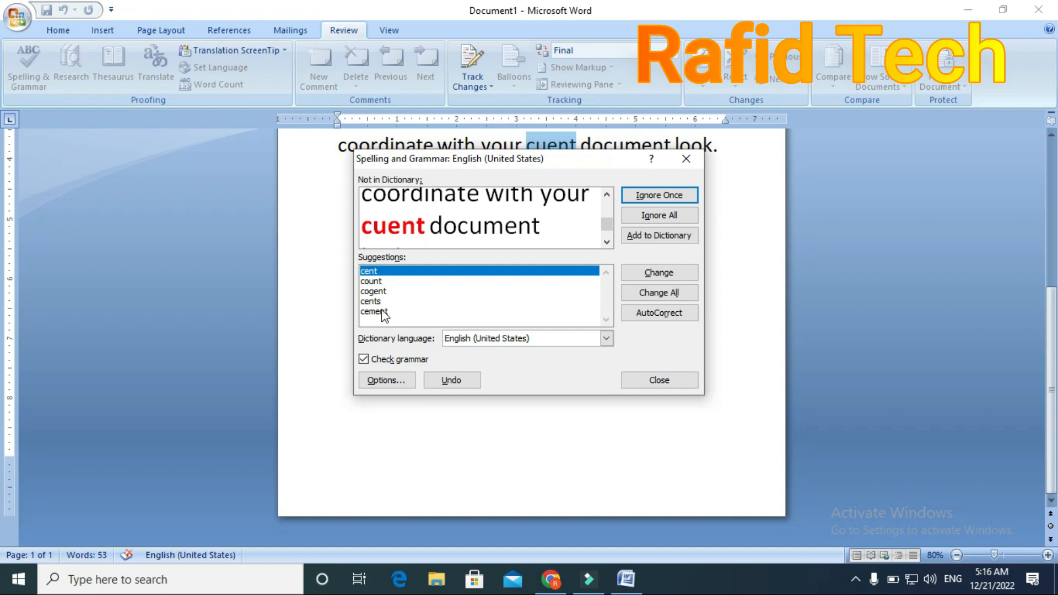
Step: Replace "cuent" with the suggestion "count" and finish the spelling and grammar check
{"action": "left_click", "coordinate": [383, 282]}
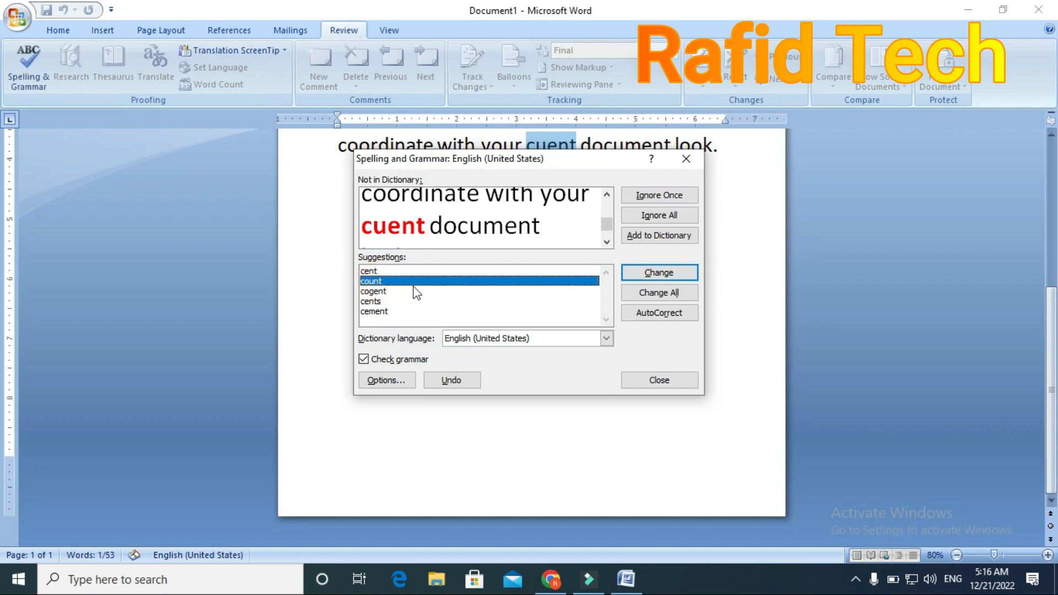
{"action": "left_click", "coordinate": [669, 275]}
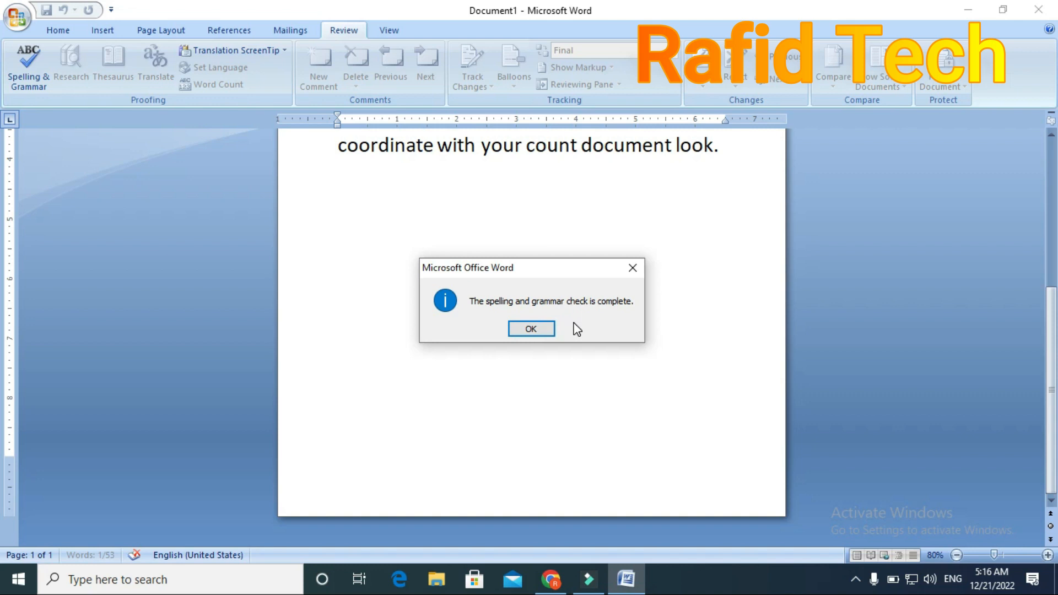
{"action": "left_click", "coordinate": [531, 328]}
{"action": "scroll", "coordinate": [546, 325], "scroll_direction": "up", "scroll_amount": 4}
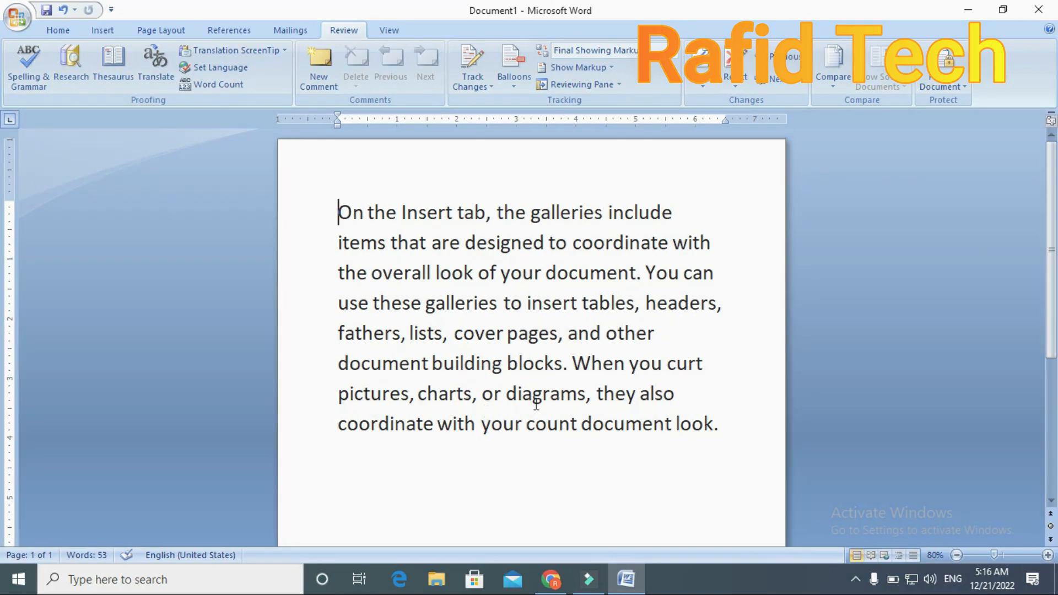
Step: Select the word "diagrams" in the paragraph and look up its French translation with Research
{"action": "left_click", "coordinate": [584, 394]}
{"action": "left_click_drag", "start_coordinate": [584, 393], "coordinate": [508, 394]}
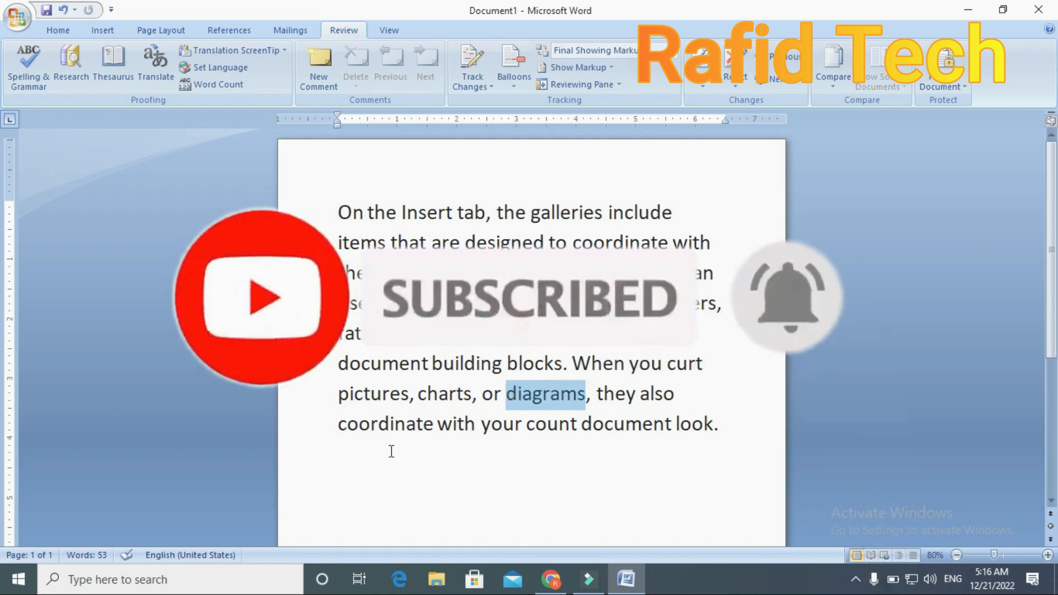
{"action": "left_click", "coordinate": [74, 79]}
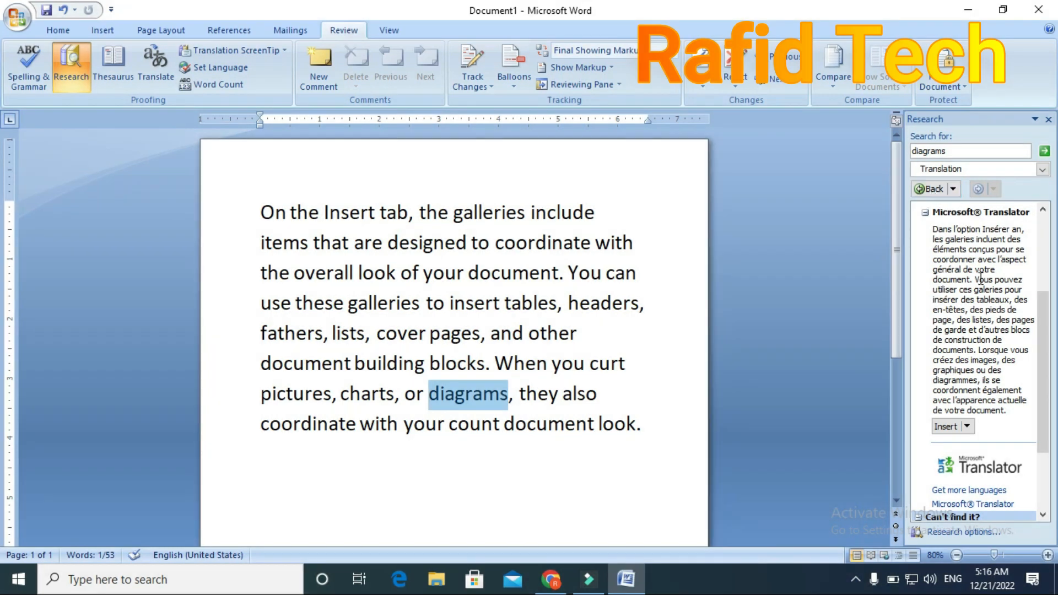
{"action": "left_click", "coordinate": [1044, 151]}
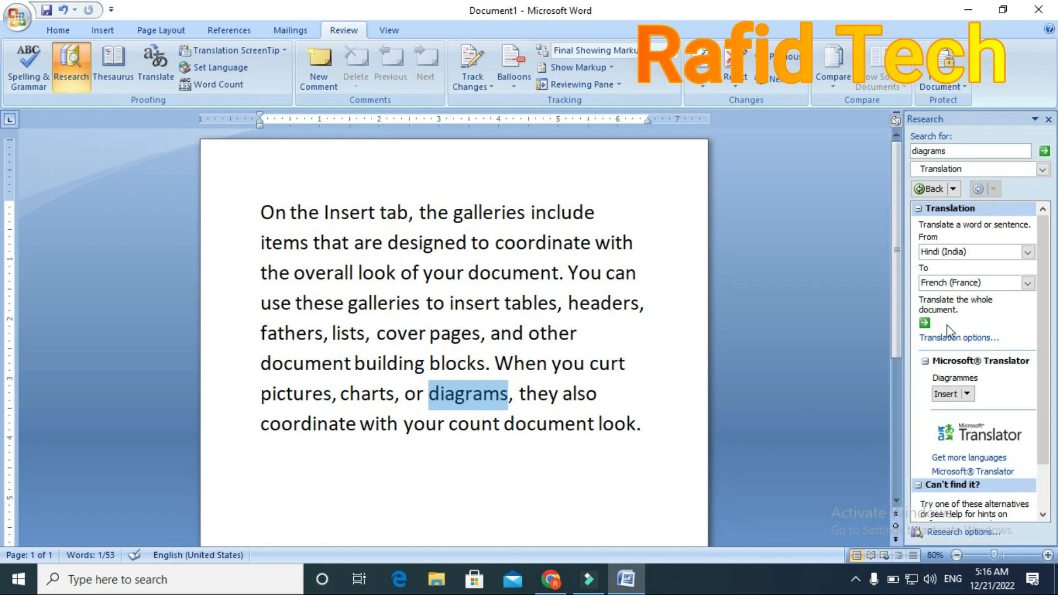
Step: Insert the translation "Diagrammes" in place of "diagrams" and close the research results
{"action": "left_click", "coordinate": [968, 393]}
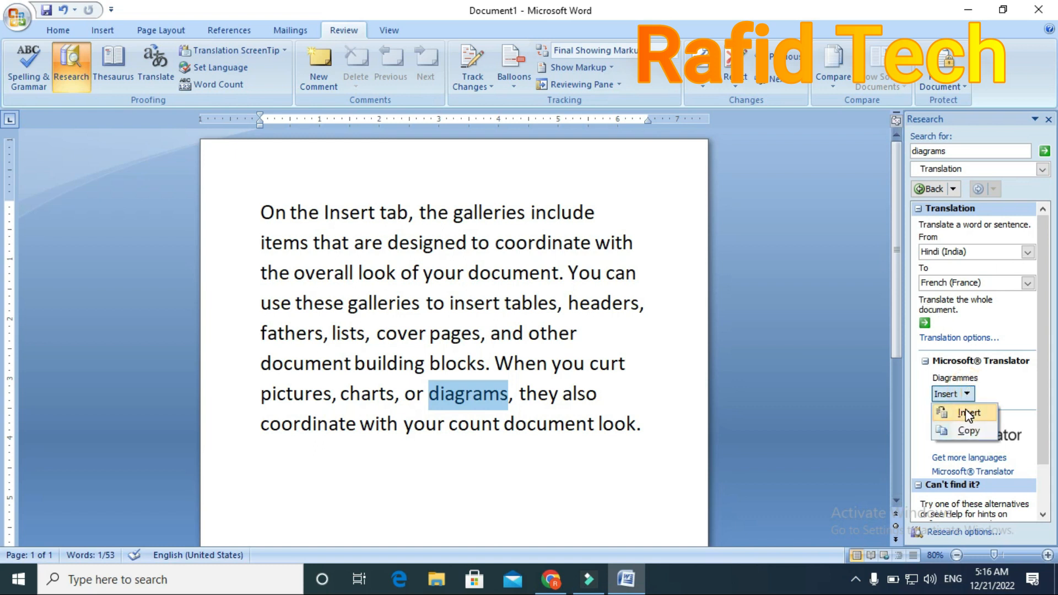
{"action": "left_click", "coordinate": [966, 410]}
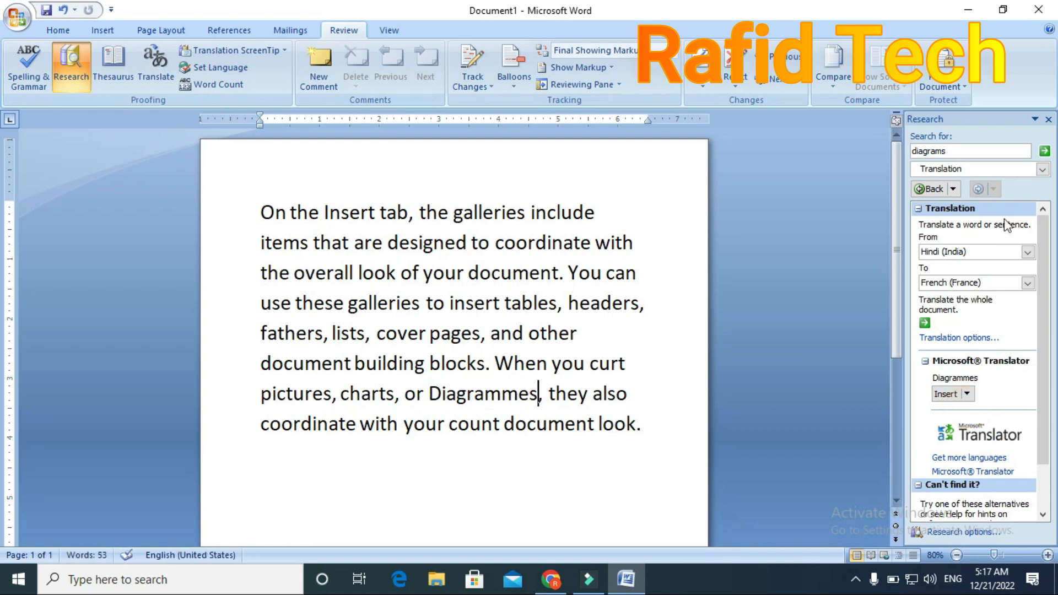
{"action": "left_click", "coordinate": [1049, 119]}
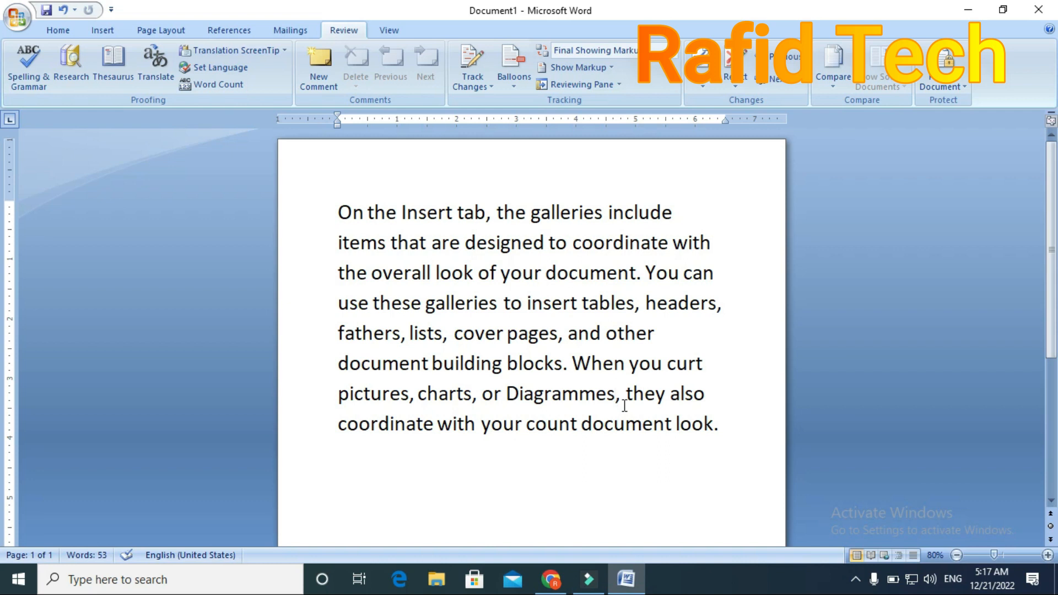
Step: Translate the word "document" in the last sentence into French with Research and insert the result in its place
{"action": "left_click_drag", "start_coordinate": [669, 424], "coordinate": [588, 430]}
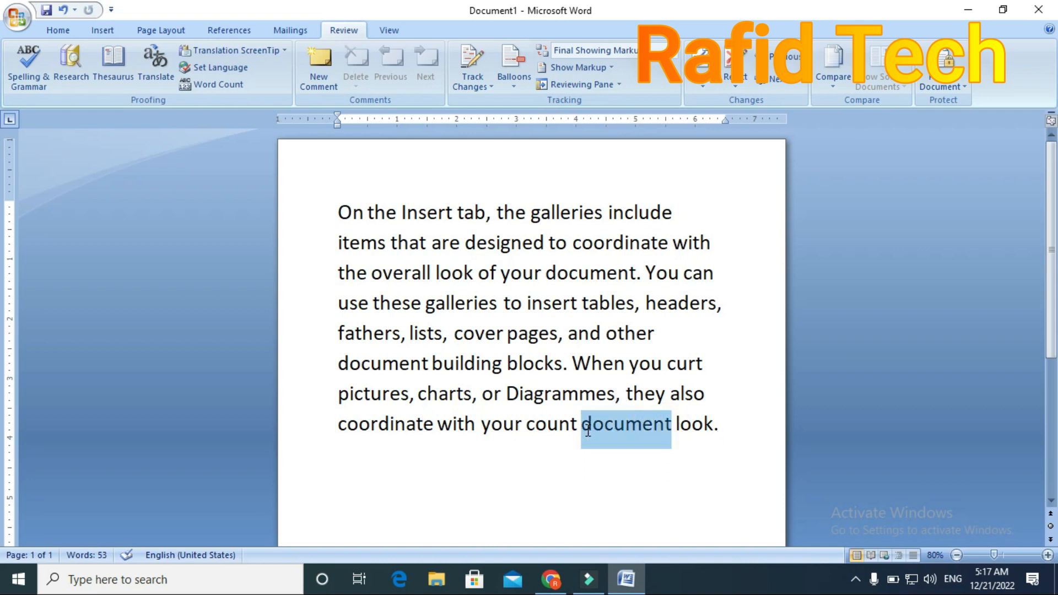
{"action": "left_click", "coordinate": [72, 58]}
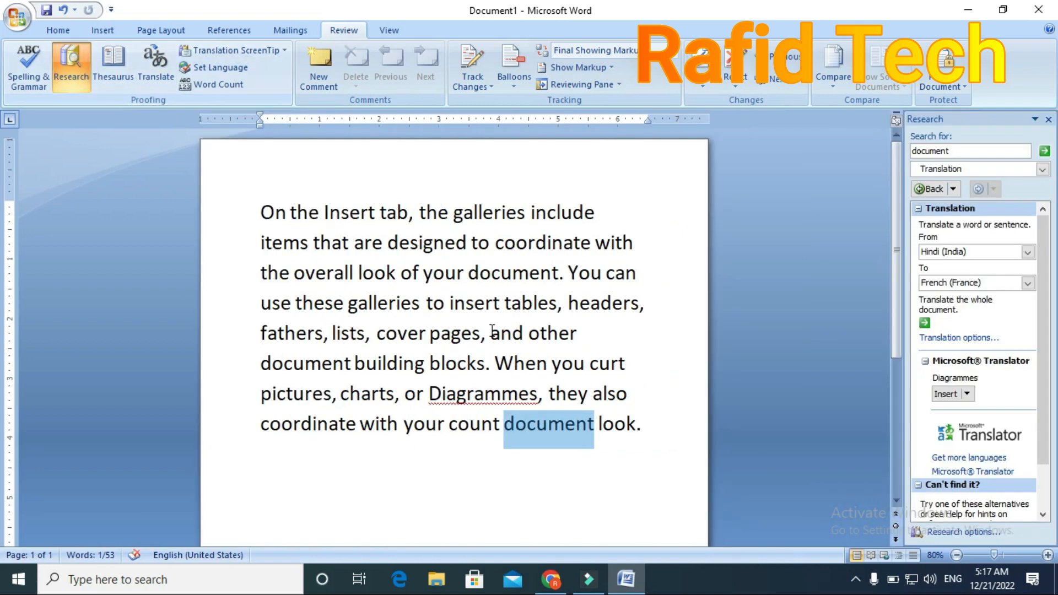
{"action": "left_click", "coordinate": [1044, 152]}
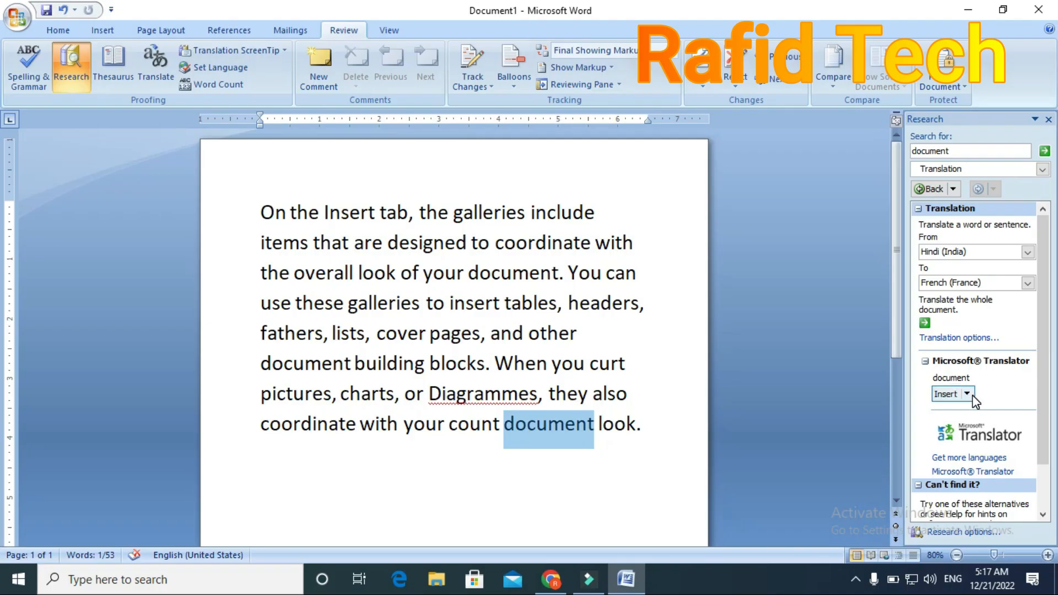
{"action": "left_click", "coordinate": [967, 394]}
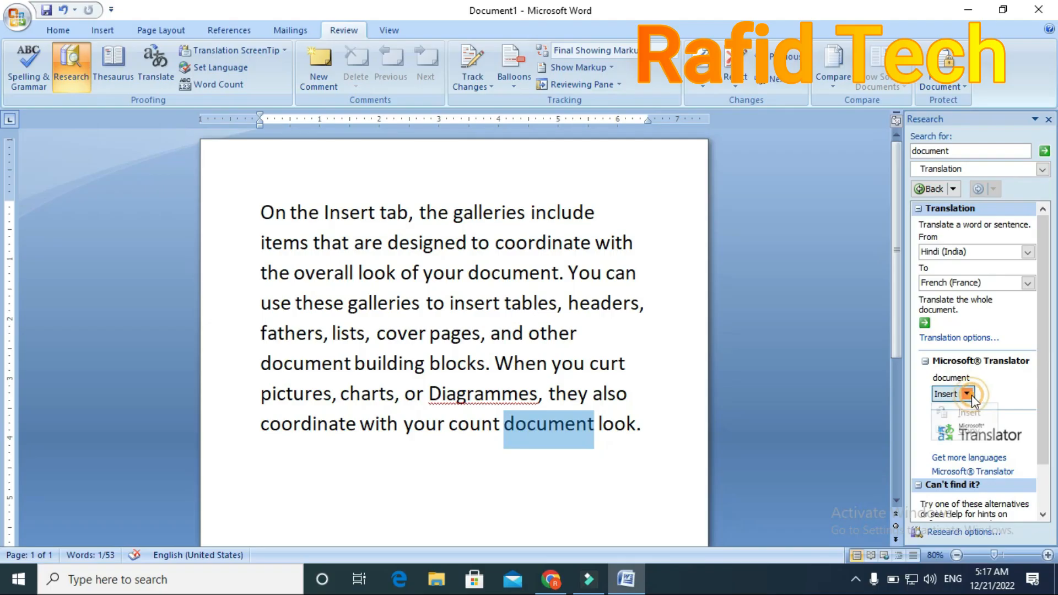
{"action": "left_click", "coordinate": [963, 413]}
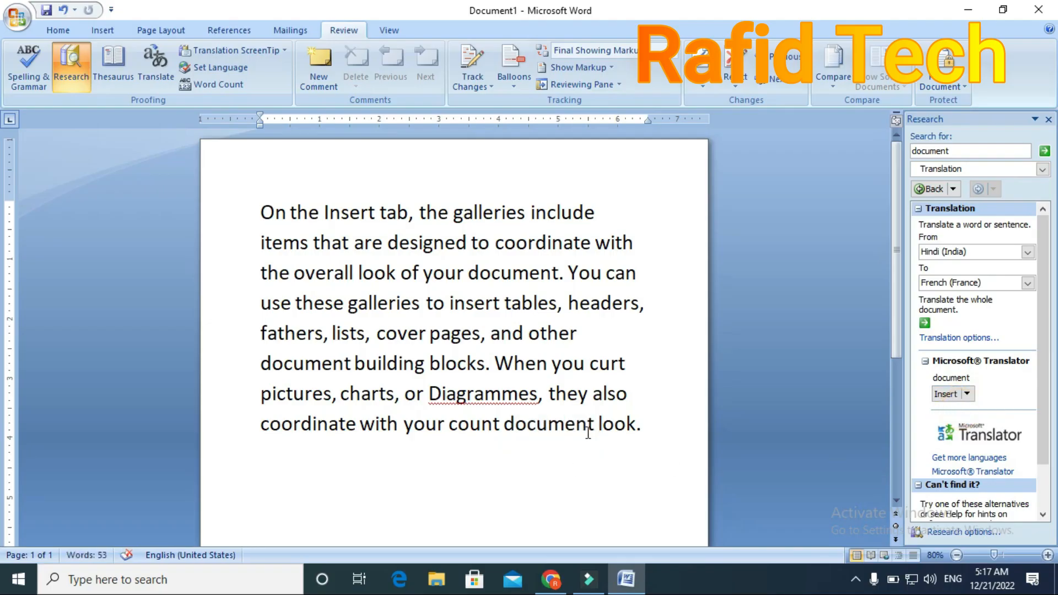
Step: Add the word "computer" at the end of the paragraph and close the research results
{"action": "left_click", "coordinate": [655, 425]}
{"action": "type", "text": "computer"}
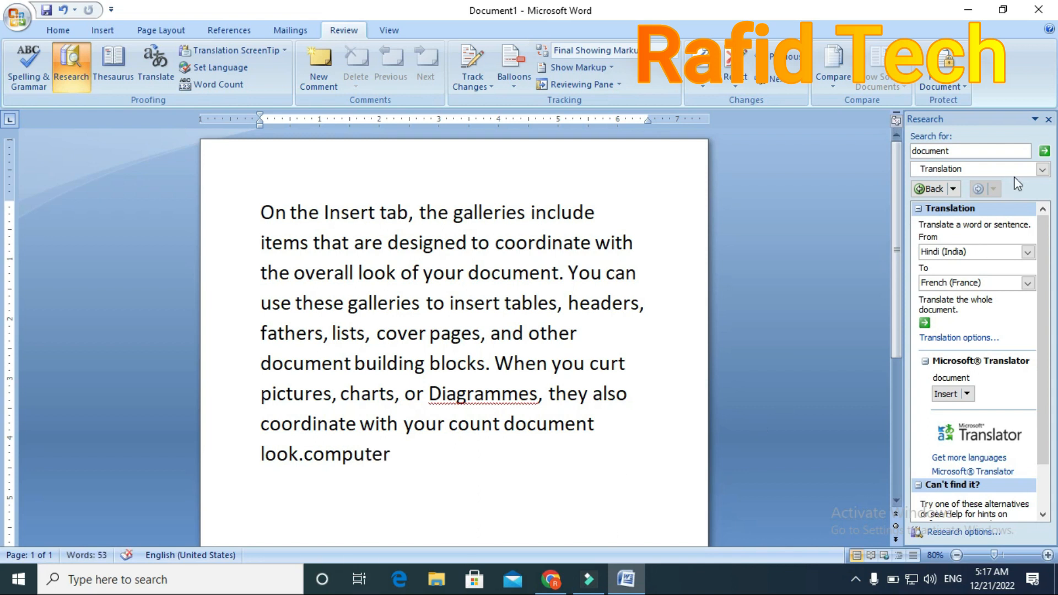
{"action": "left_click", "coordinate": [1048, 119]}
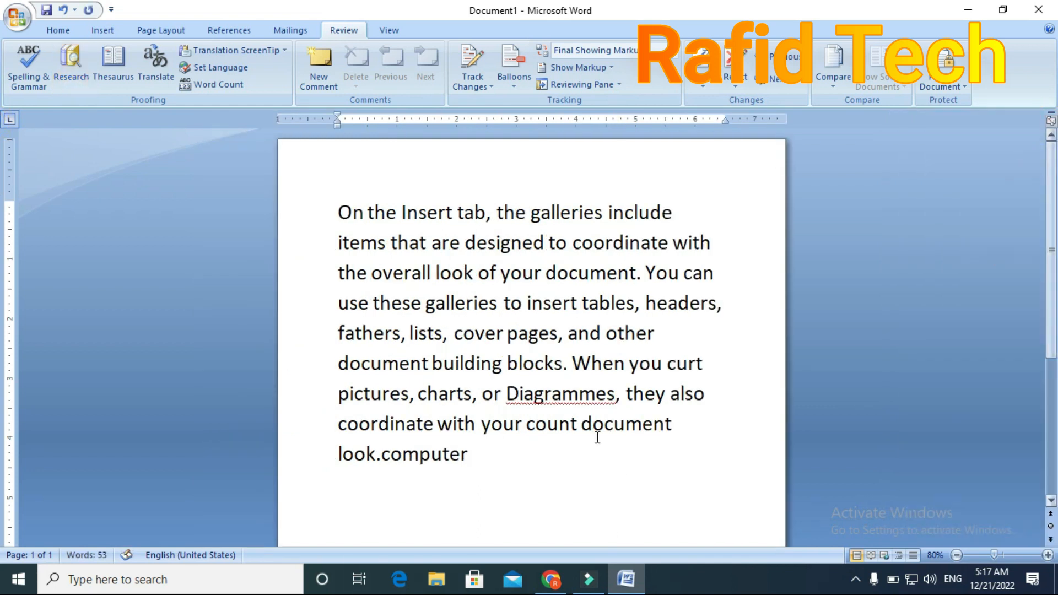
Step: Translate "computer" into French with Research, insert "ordinateur" in its place and close the research results
{"action": "left_click_drag", "start_coordinate": [481, 458], "coordinate": [382, 458]}
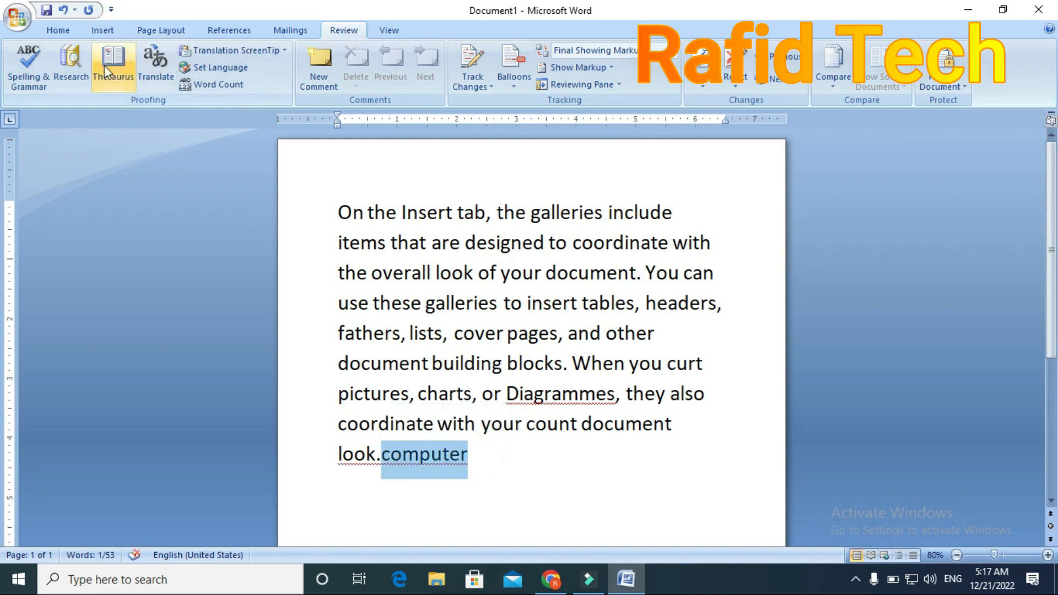
{"action": "left_click", "coordinate": [74, 71]}
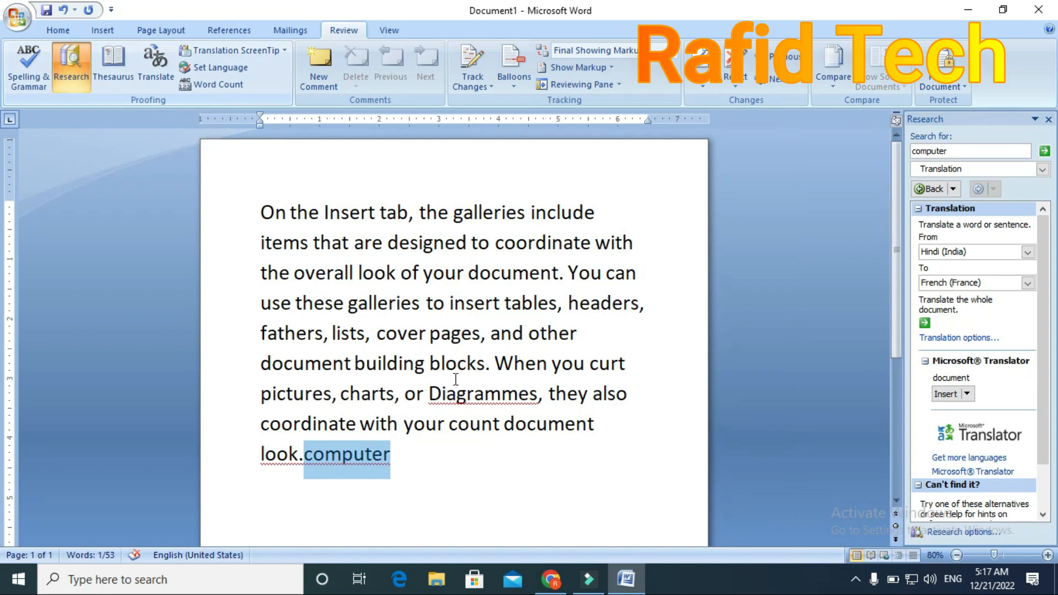
{"action": "left_click", "coordinate": [1044, 152]}
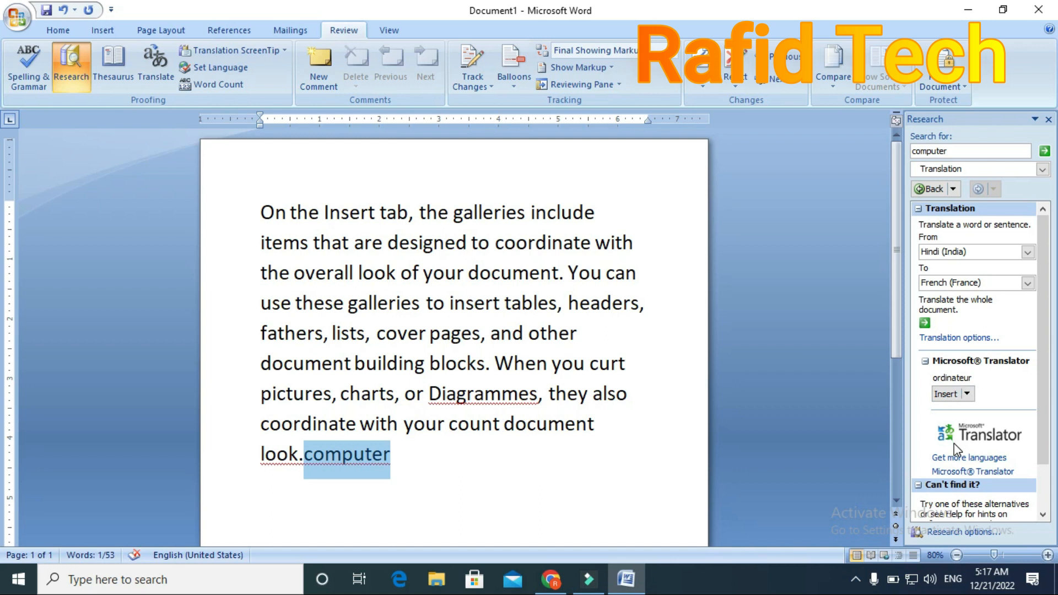
{"action": "scroll", "coordinate": [967, 395], "scroll_direction": "down", "scroll_amount": 3}
{"action": "scroll", "coordinate": [969, 381], "scroll_direction": "up", "scroll_amount": 1}
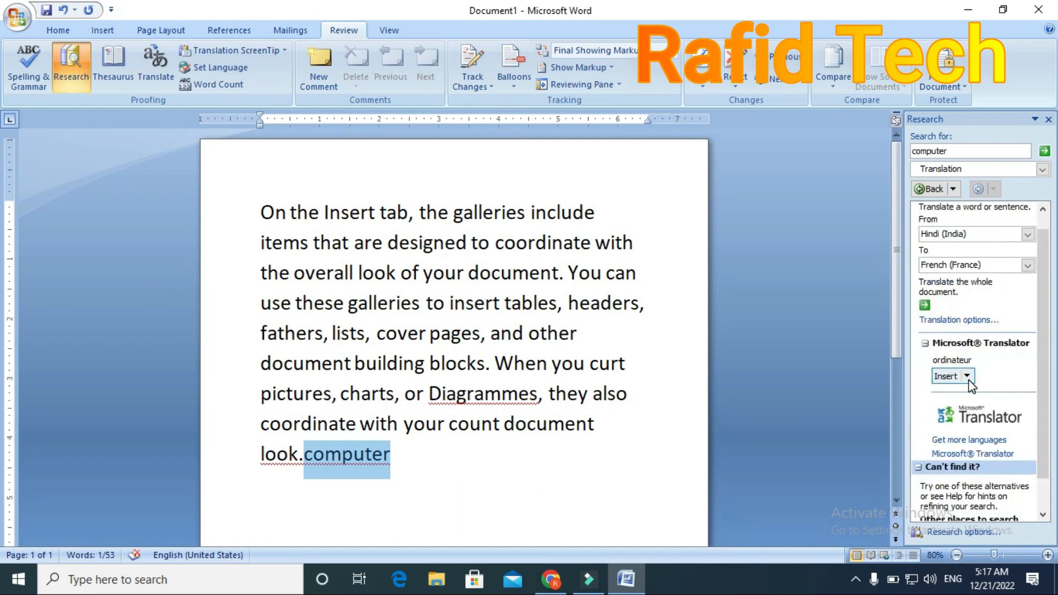
{"action": "left_click", "coordinate": [1044, 152]}
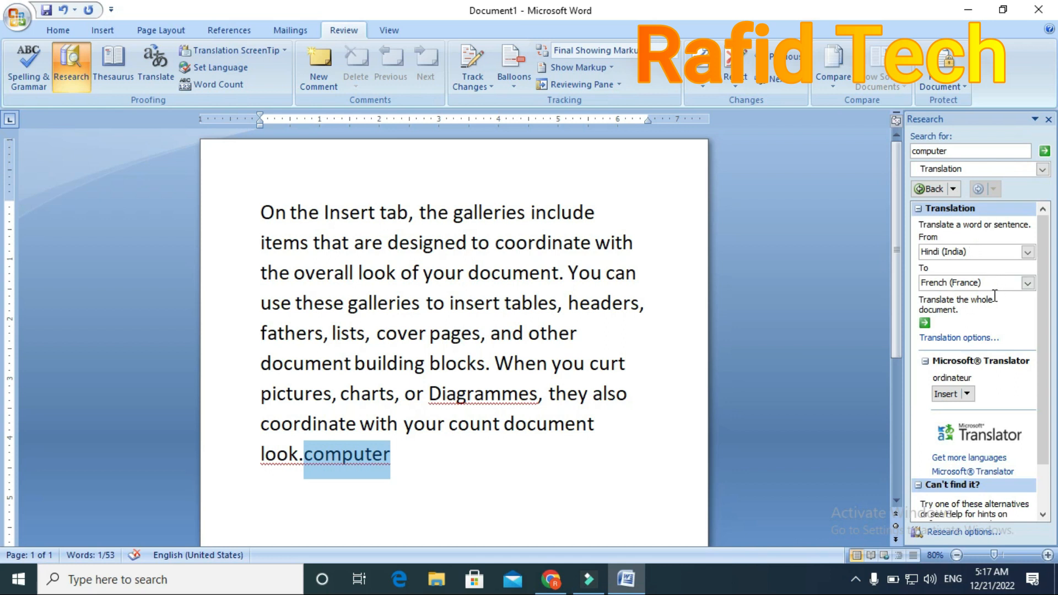
{"action": "left_click", "coordinate": [956, 393]}
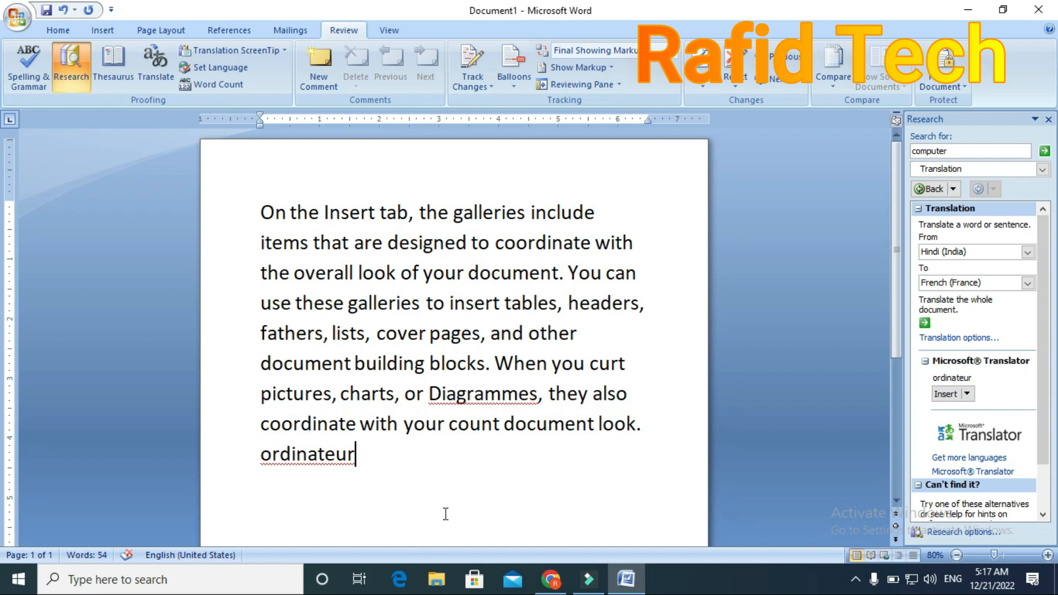
{"action": "left_click", "coordinate": [1049, 119]}
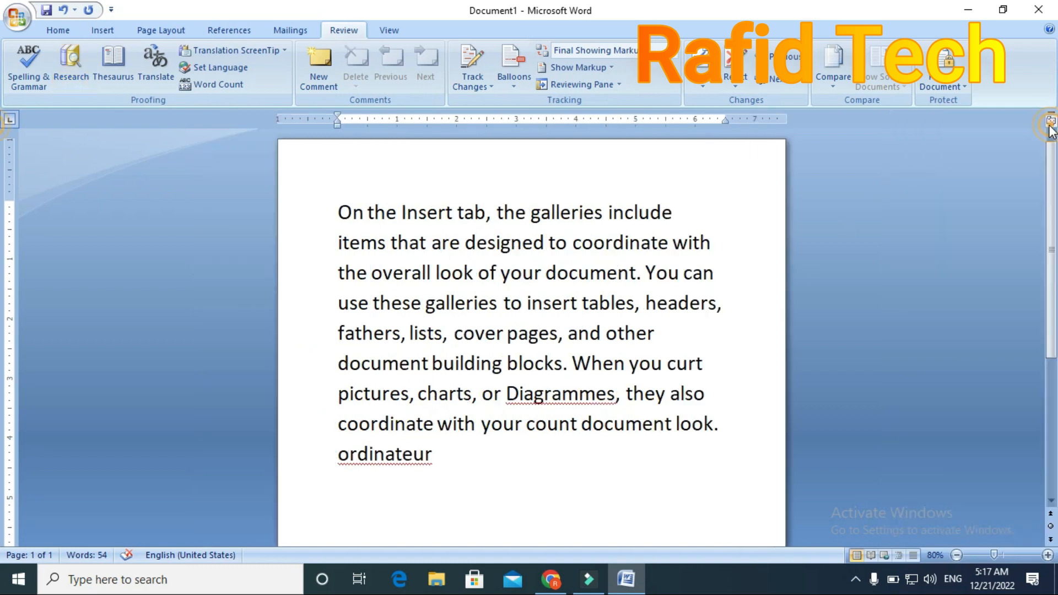
Step: Delete "ordinateur" from the end of the paragraph and "Diagrammes" from the last sentence
{"action": "left_click", "coordinate": [425, 455]}
{"action": "left_click_drag", "start_coordinate": [426, 455], "coordinate": [309, 465]}
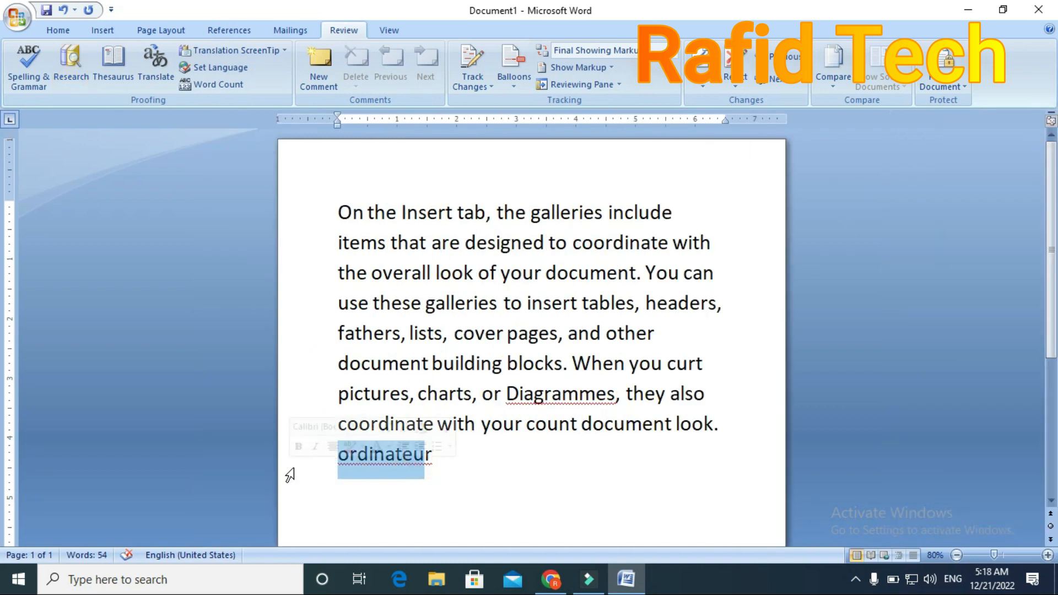
{"action": "type", "text": "pr"}
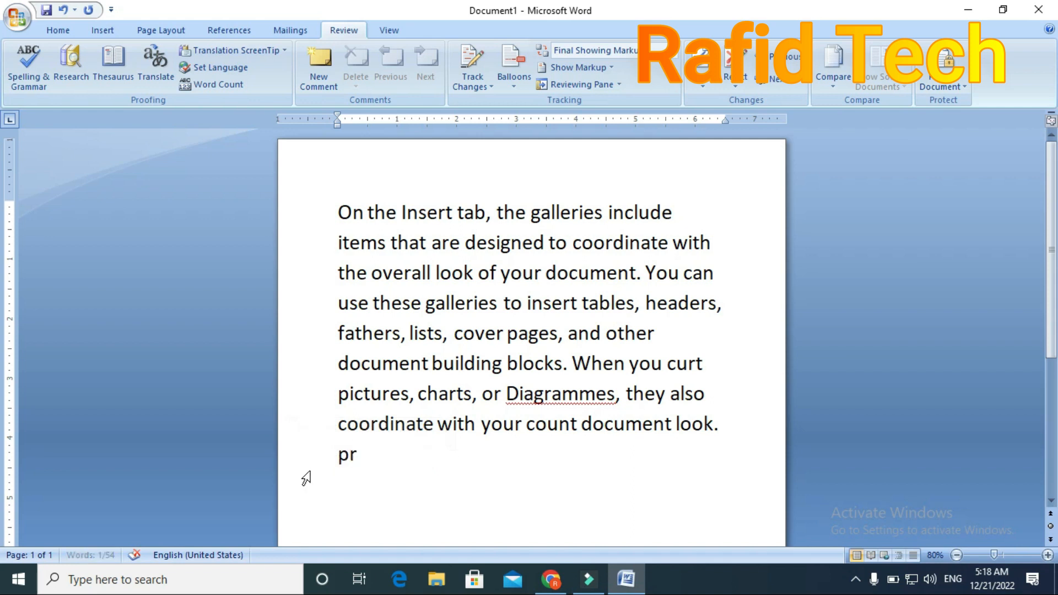
{"action": "key", "text": "BackSpace"}
{"action": "key", "text": "BackSpace"}
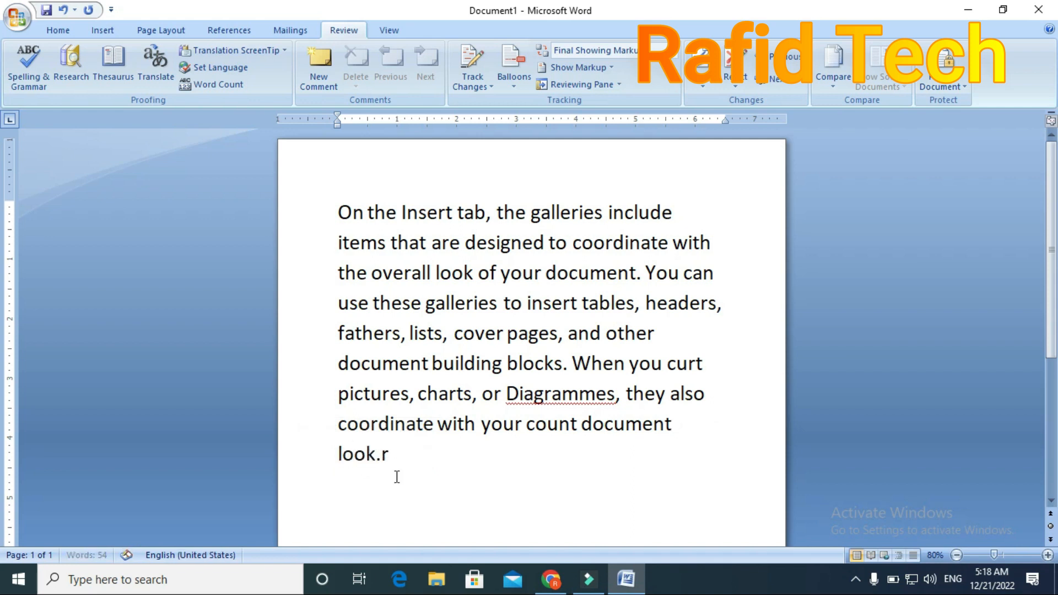
{"action": "left_click", "coordinate": [407, 466]}
{"action": "key", "text": "BackSpace"}
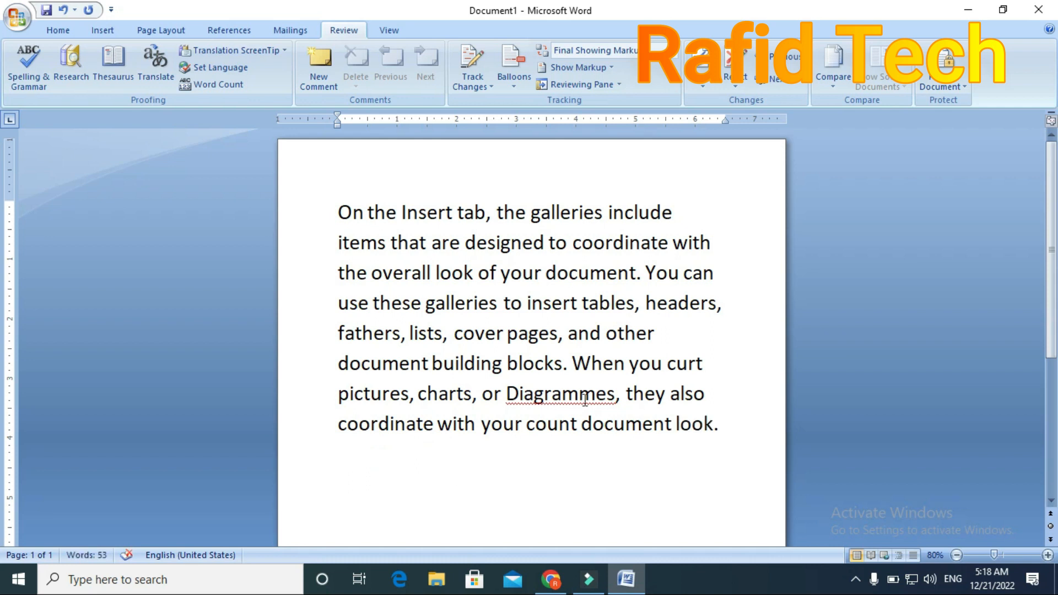
{"action": "left_click_drag", "start_coordinate": [615, 396], "coordinate": [510, 403]}
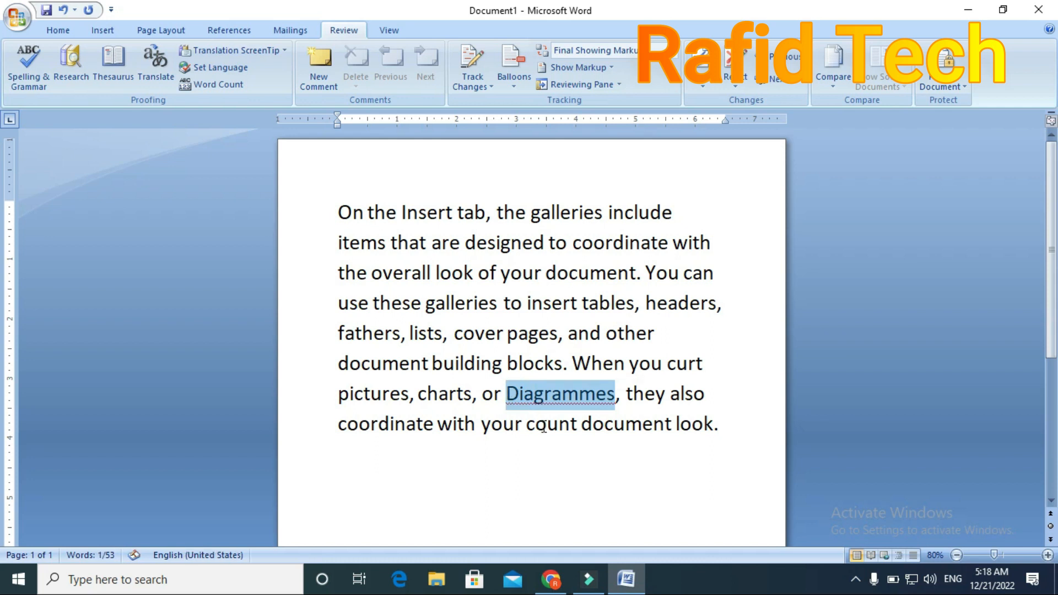
{"action": "key", "text": "BackSpace"}
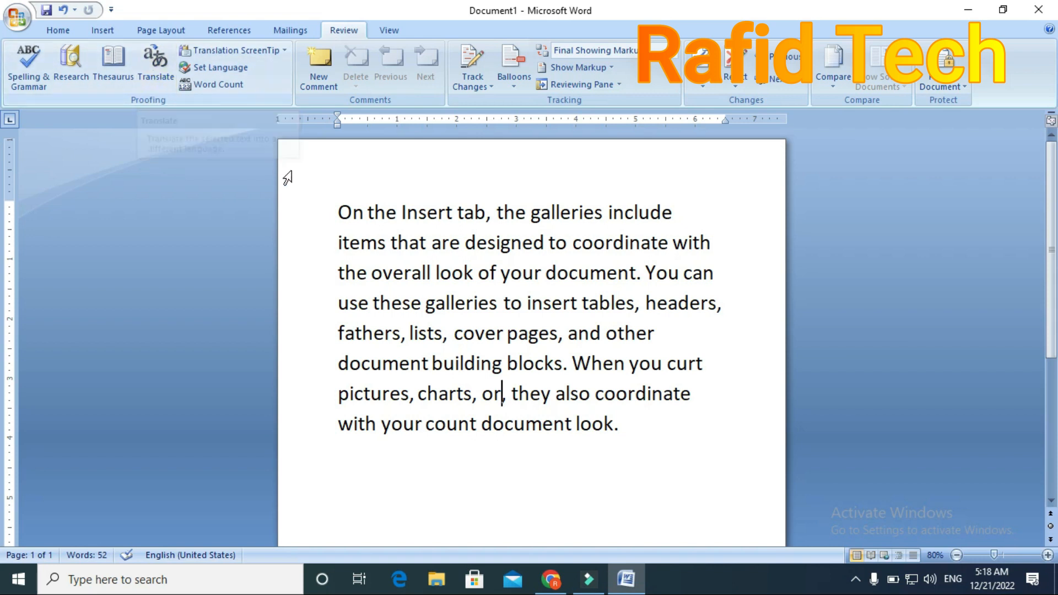
Step: Select the whole paragraph and translate it from English (United States) into German (Germany) with Translate
{"action": "left_click_drag", "start_coordinate": [631, 424], "coordinate": [348, 205]}
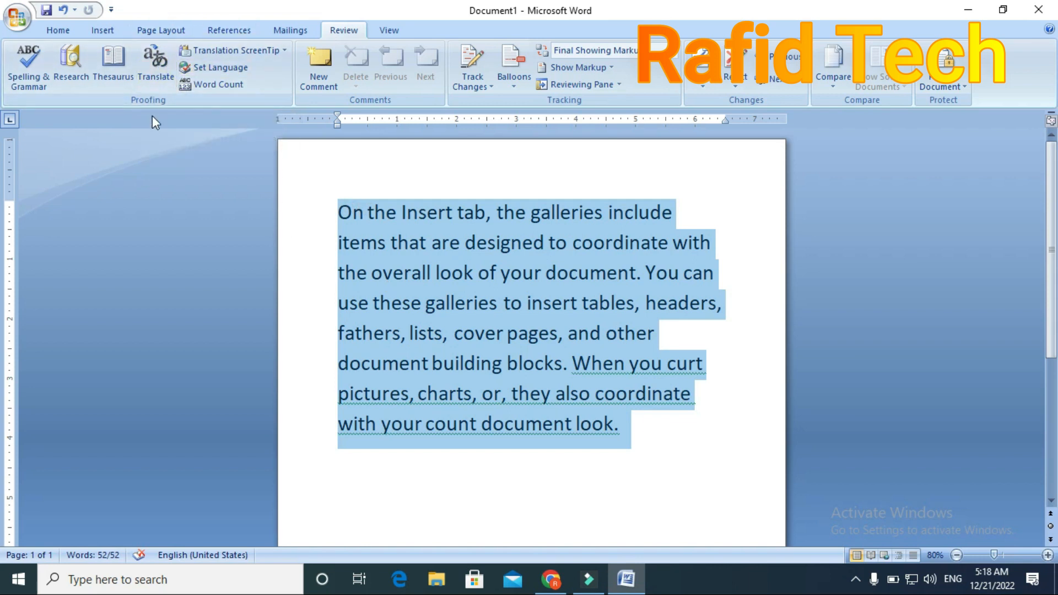
{"action": "left_click", "coordinate": [158, 63]}
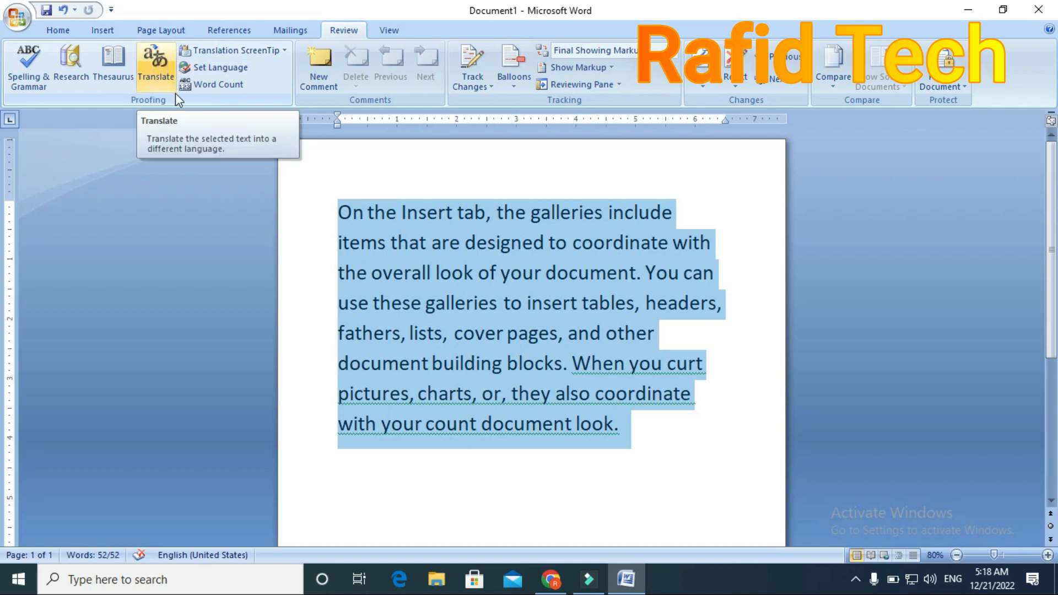
{"action": "left_click", "coordinate": [156, 56]}
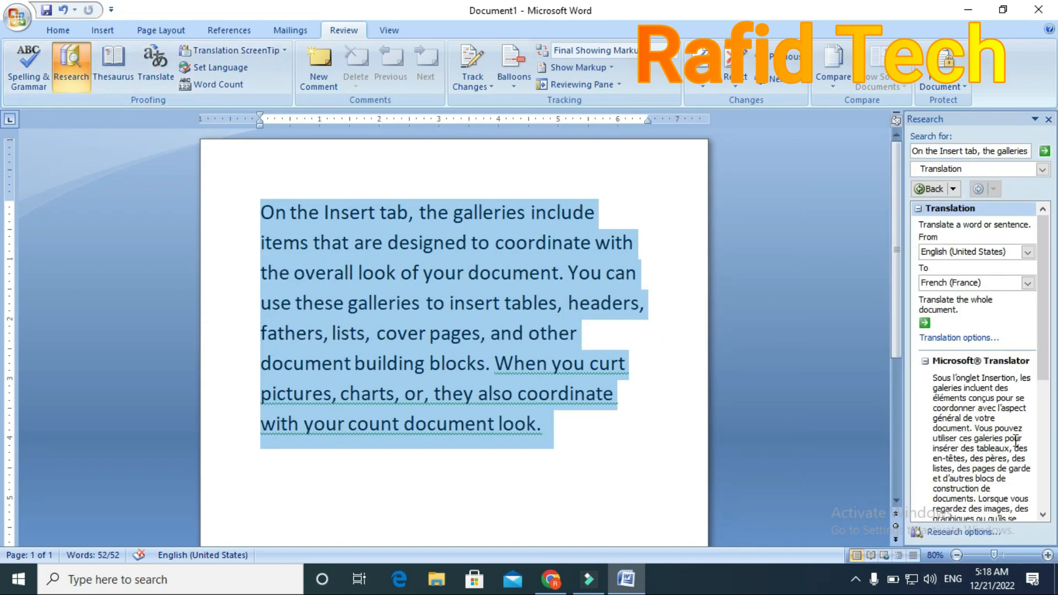
{"action": "scroll", "coordinate": [975, 293], "scroll_direction": "down", "scroll_amount": 5}
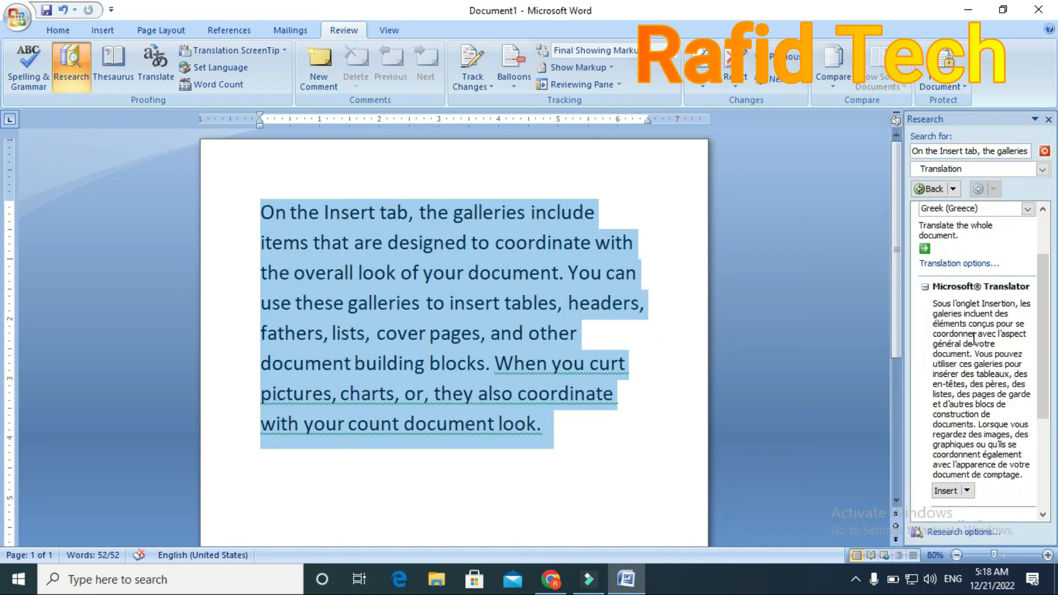
{"action": "scroll", "coordinate": [972, 350], "scroll_direction": "up", "scroll_amount": 3}
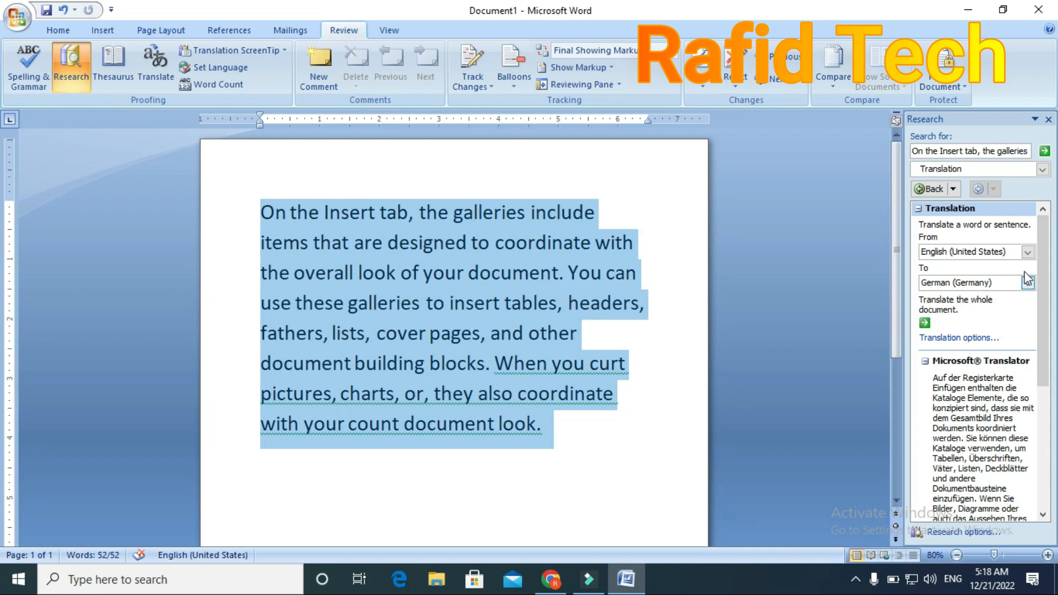
Step: Set the translation's source language to Urdu (Pakistan) and look through the translated text
{"action": "left_click", "coordinate": [1028, 252]}
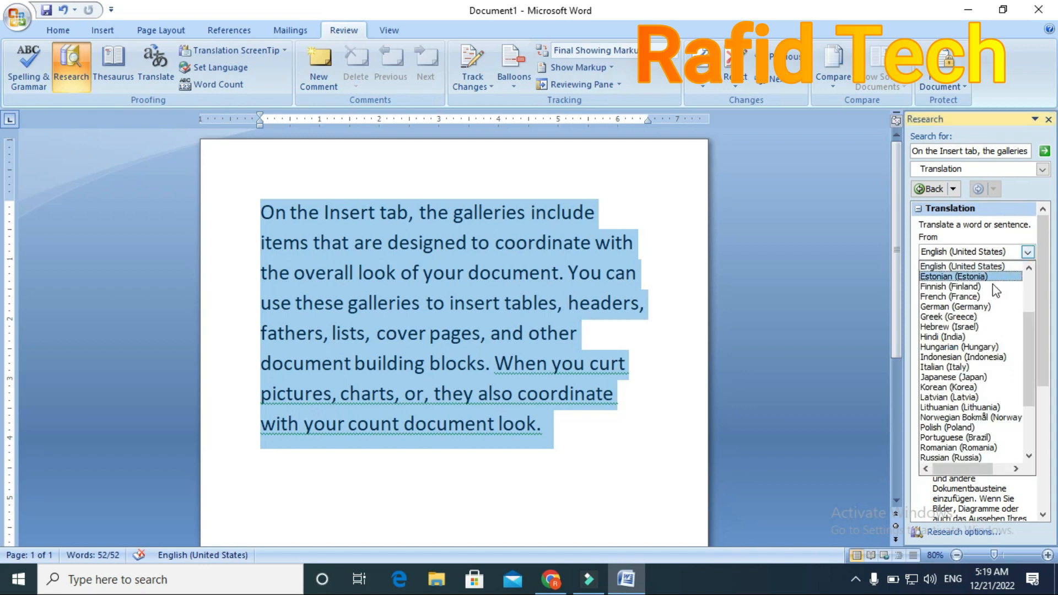
{"action": "scroll", "coordinate": [966, 431], "scroll_direction": "down", "scroll_amount": 1}
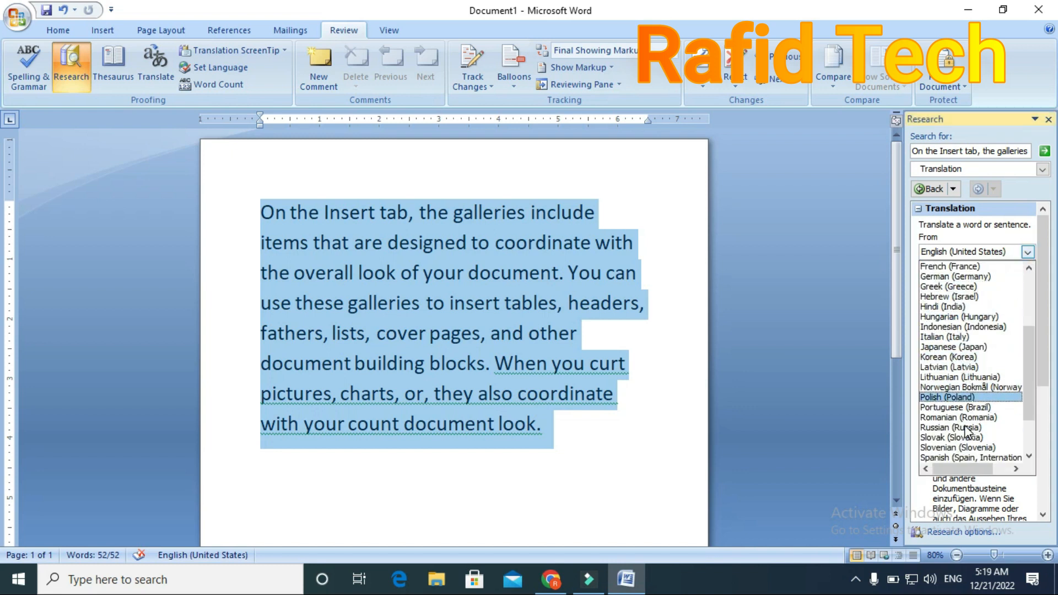
{"action": "scroll", "coordinate": [965, 432], "scroll_direction": "down", "scroll_amount": 1}
{"action": "scroll", "coordinate": [965, 432], "scroll_direction": "down", "scroll_amount": 1}
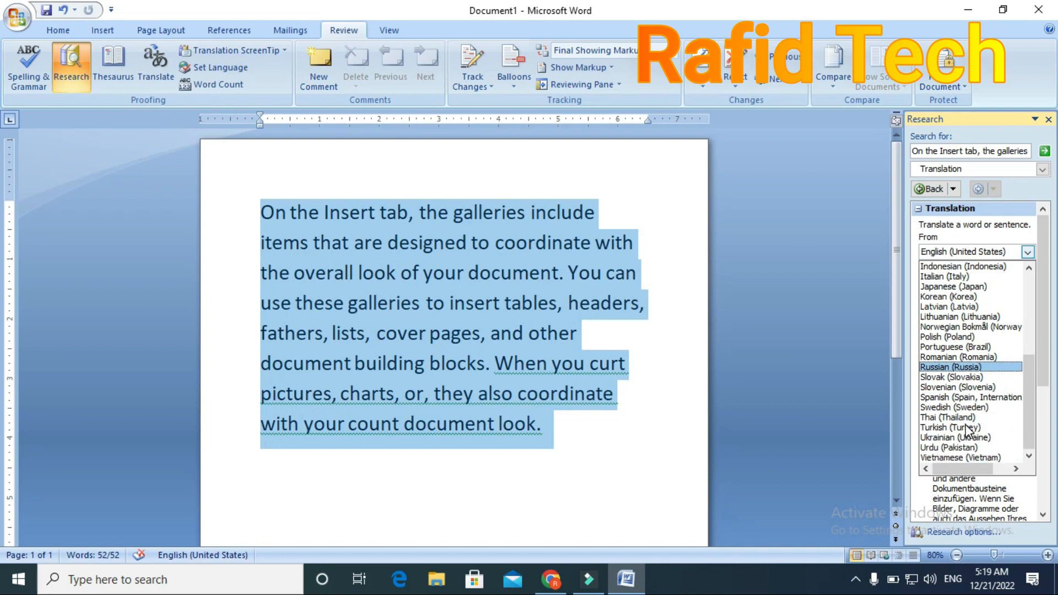
{"action": "left_click", "coordinate": [961, 447]}
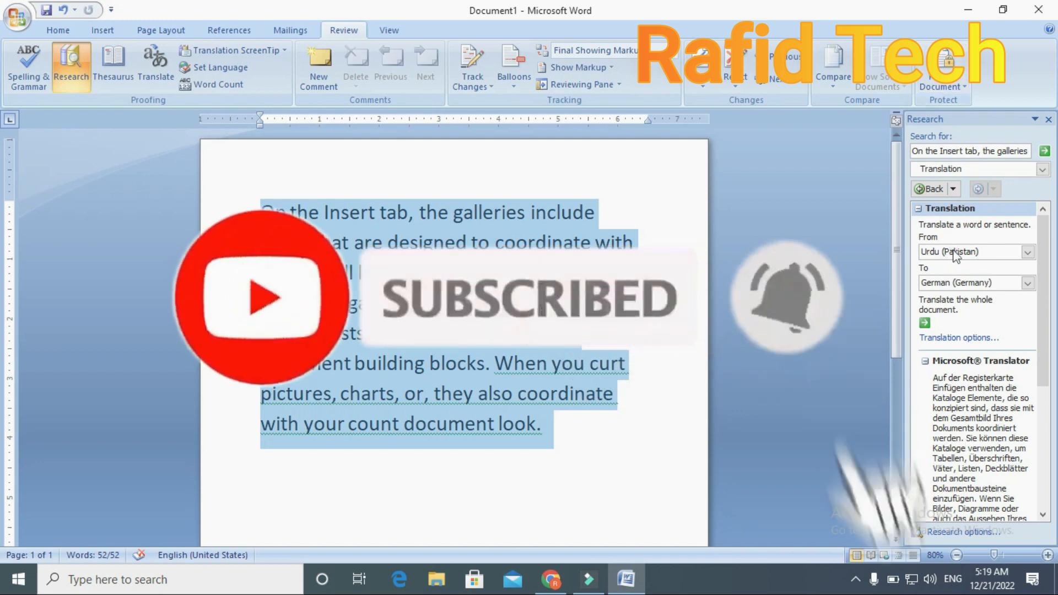
{"action": "scroll", "coordinate": [957, 405], "scroll_direction": "down", "scroll_amount": 5}
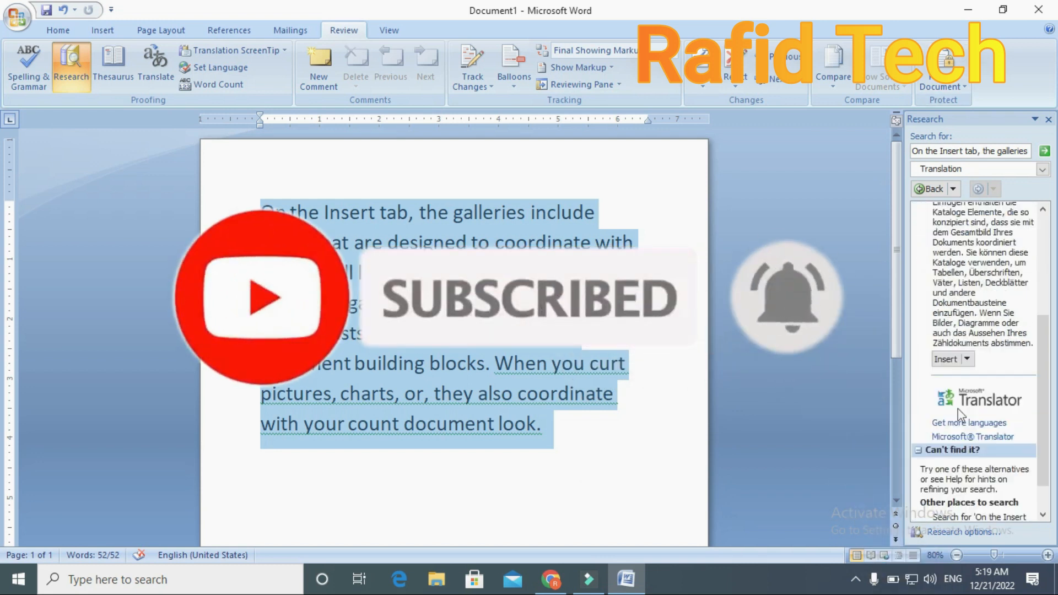
{"action": "scroll", "coordinate": [966, 389], "scroll_direction": "up", "scroll_amount": 4}
{"action": "scroll", "coordinate": [967, 389], "scroll_direction": "up", "scroll_amount": 2}
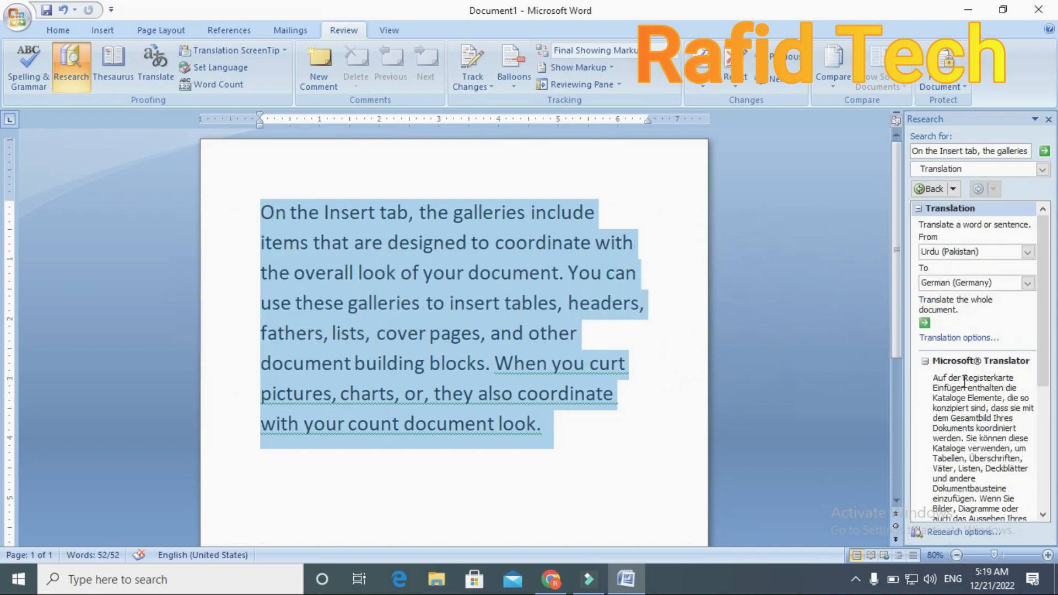
Step: Set the target language to Spanish (Spain), run the translation of the selected paragraph again and view the translated text
{"action": "left_click", "coordinate": [1027, 282]}
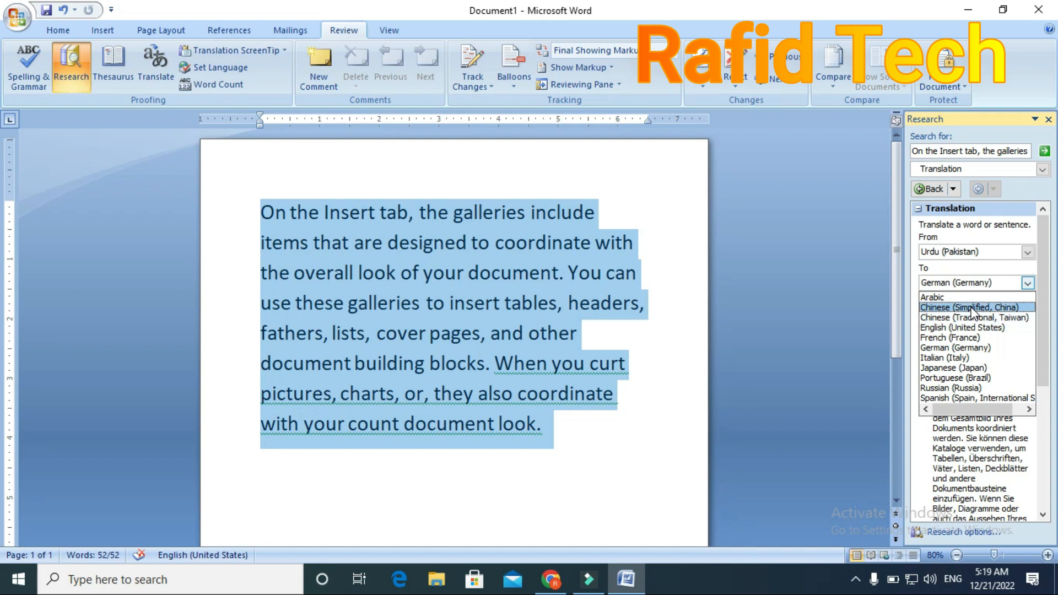
{"action": "left_click", "coordinate": [970, 395]}
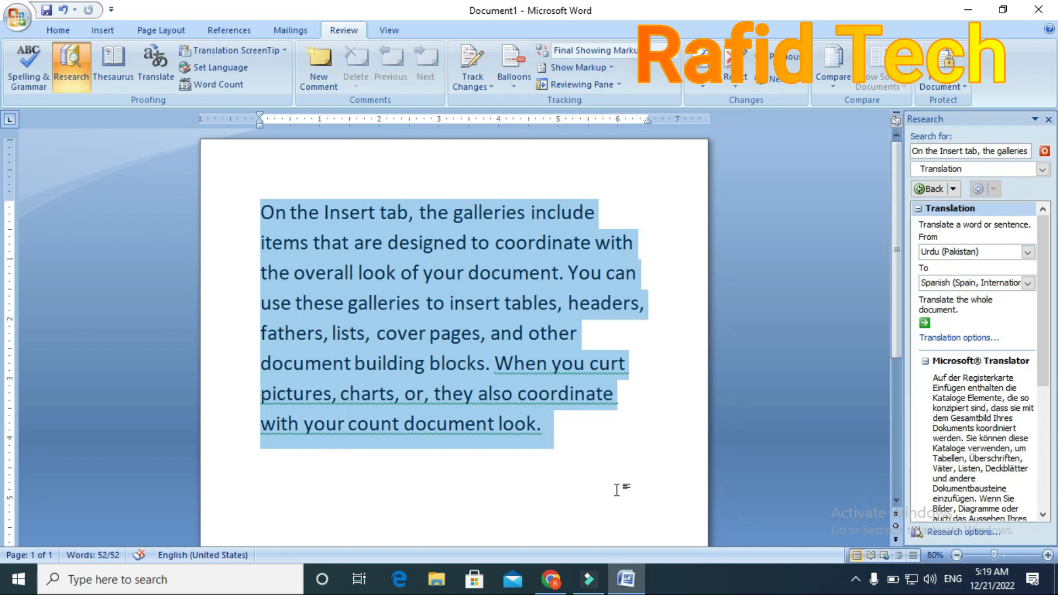
{"action": "scroll", "coordinate": [938, 443], "scroll_direction": "down", "scroll_amount": 5}
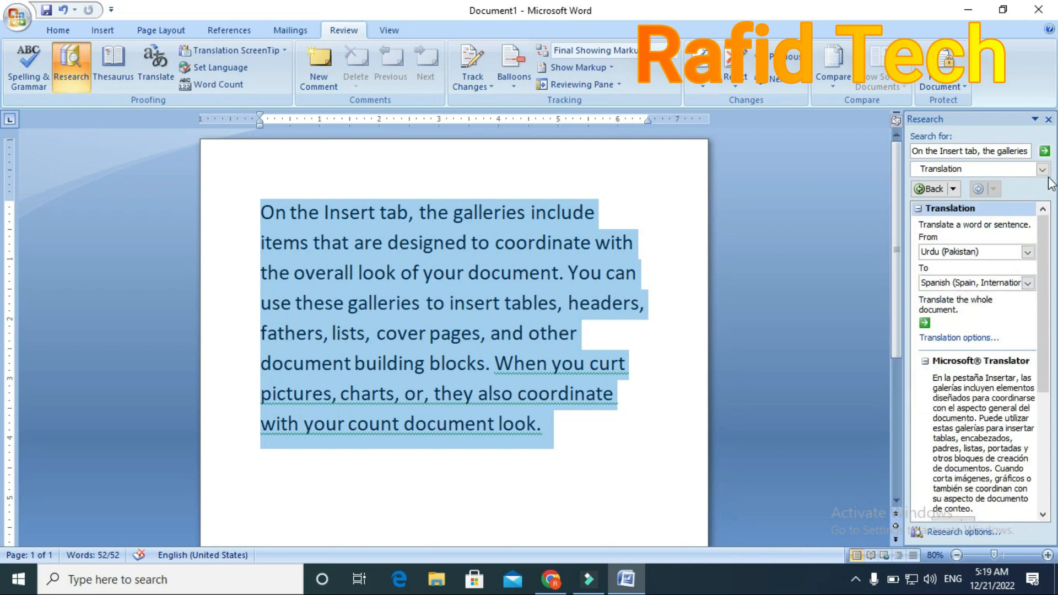
{"action": "left_click", "coordinate": [1045, 151]}
{"action": "scroll", "coordinate": [974, 393], "scroll_direction": "down", "scroll_amount": 5}
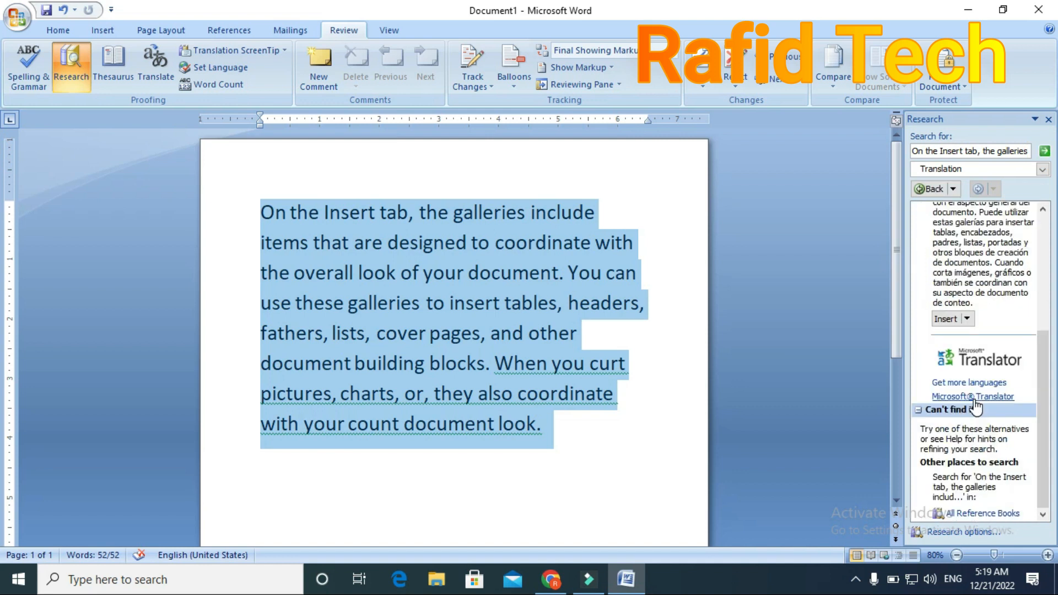
Step: Set the translation's source language to Hindi (India) and run the translation of the selected paragraph into Spanish again
{"action": "scroll", "coordinate": [976, 406], "scroll_direction": "up", "scroll_amount": 5}
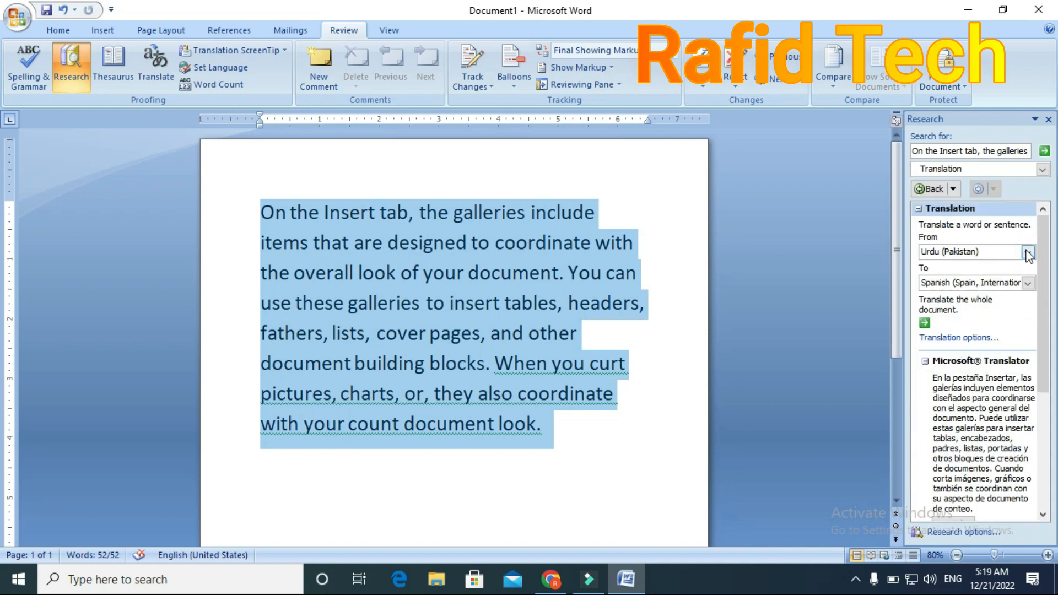
{"action": "left_click", "coordinate": [1028, 252]}
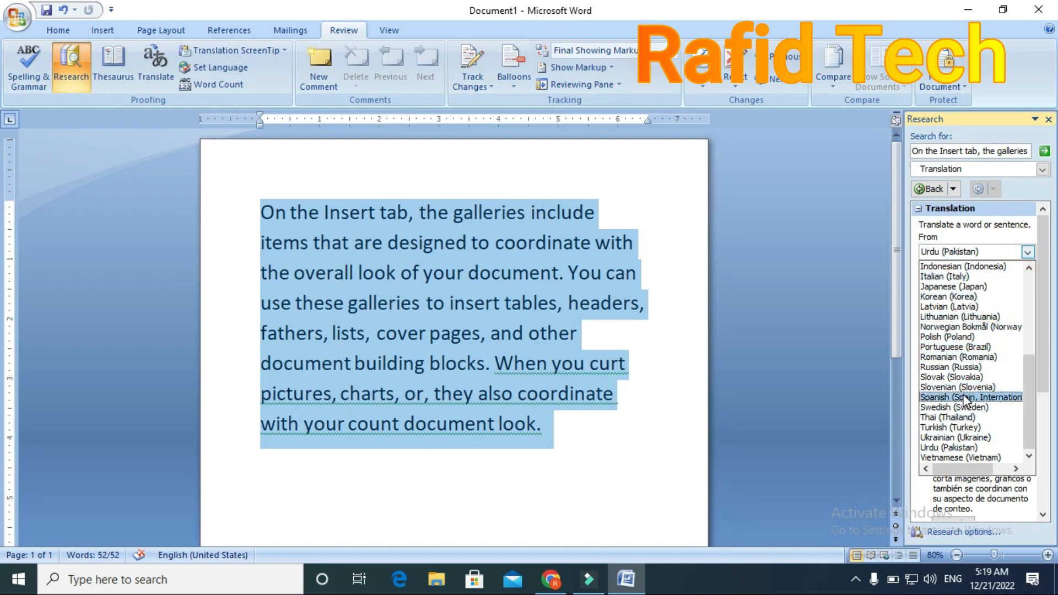
{"action": "scroll", "coordinate": [962, 405], "scroll_direction": "up", "scroll_amount": 1}
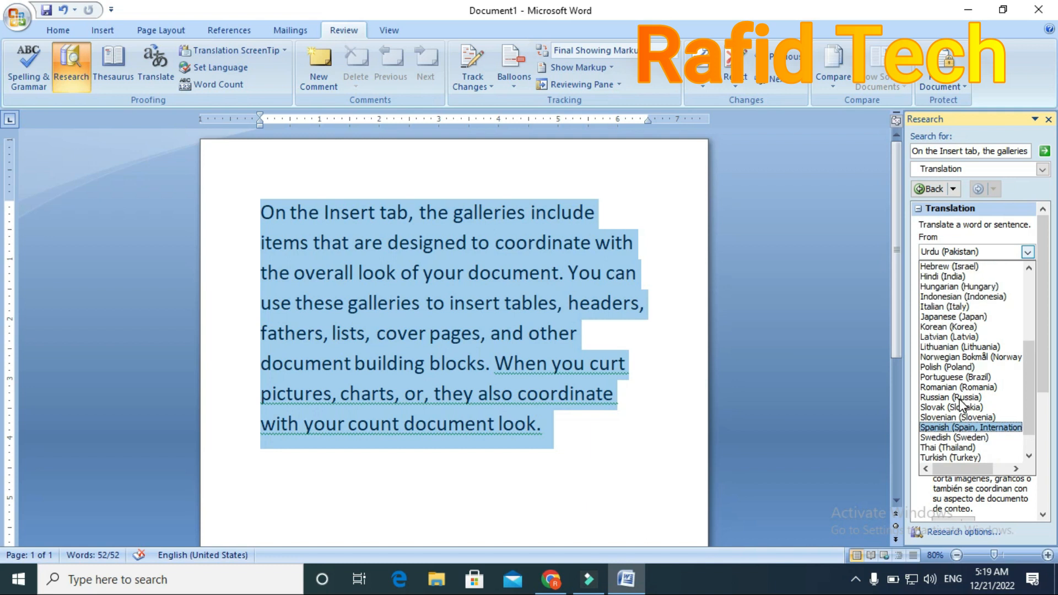
{"action": "left_click", "coordinate": [969, 276]}
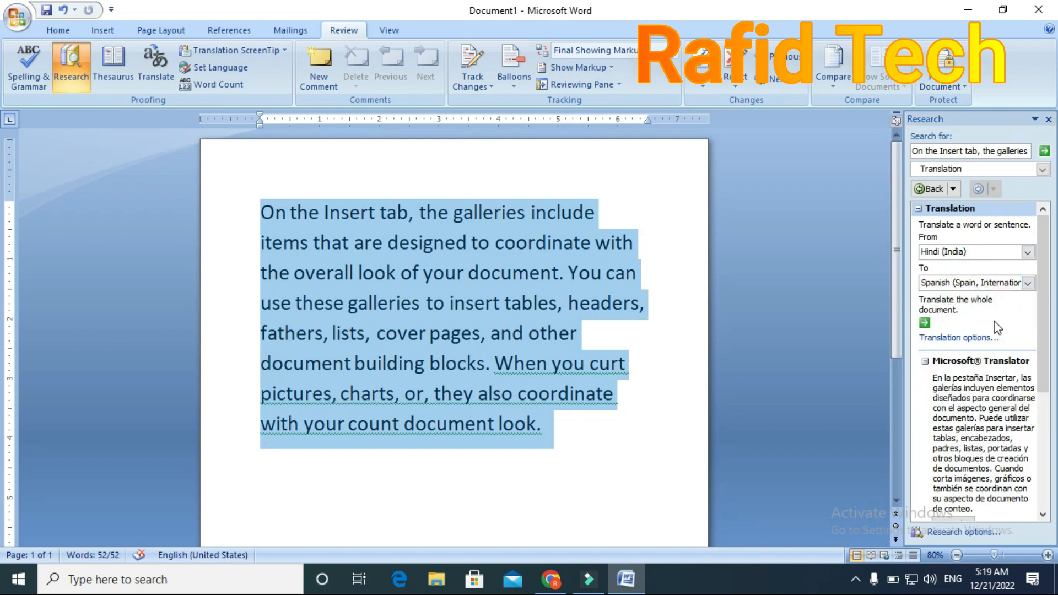
{"action": "left_click", "coordinate": [1044, 152]}
Step: Insert the Spanish translation on the empty line below the English paragraph and add a page break after it
{"action": "scroll", "coordinate": [576, 478], "scroll_direction": "down", "scroll_amount": 1}
{"action": "left_click", "coordinate": [322, 451]}
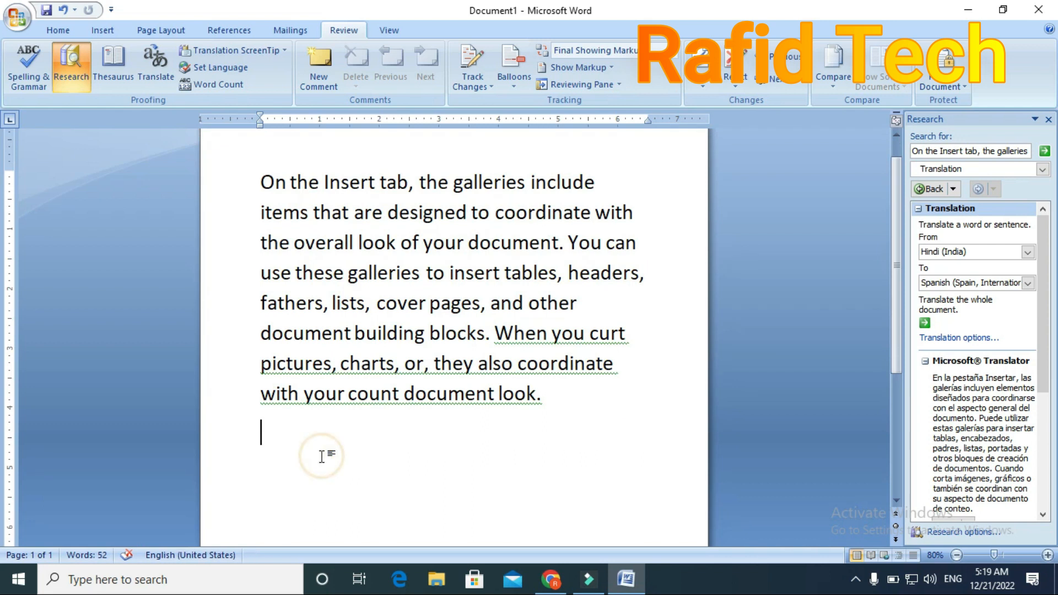
{"action": "scroll", "coordinate": [939, 465], "scroll_direction": "down", "scroll_amount": 3}
{"action": "left_click", "coordinate": [943, 450]}
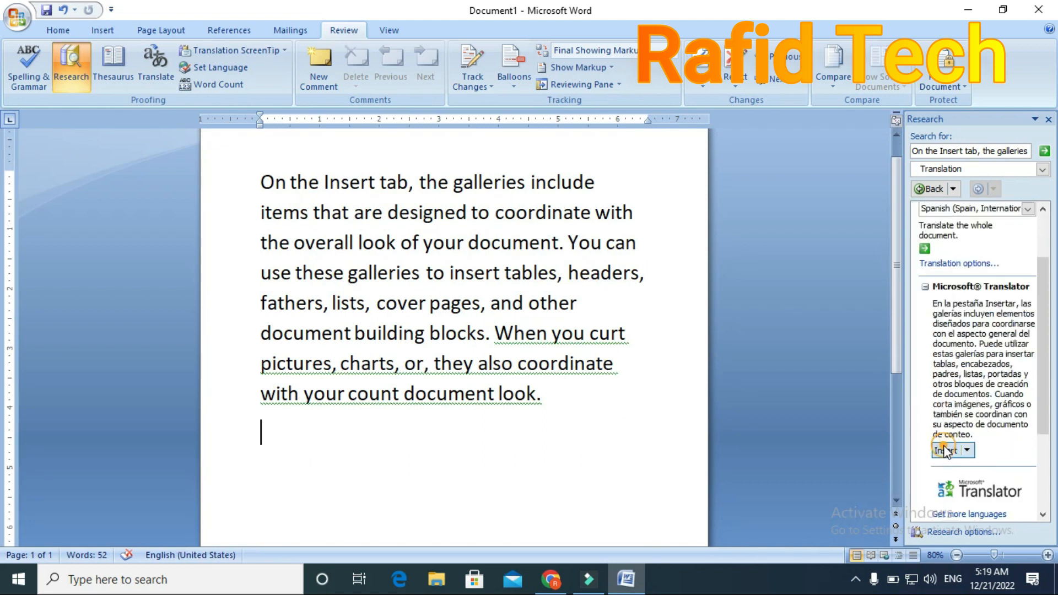
{"action": "scroll", "coordinate": [411, 444], "scroll_direction": "down", "scroll_amount": 6}
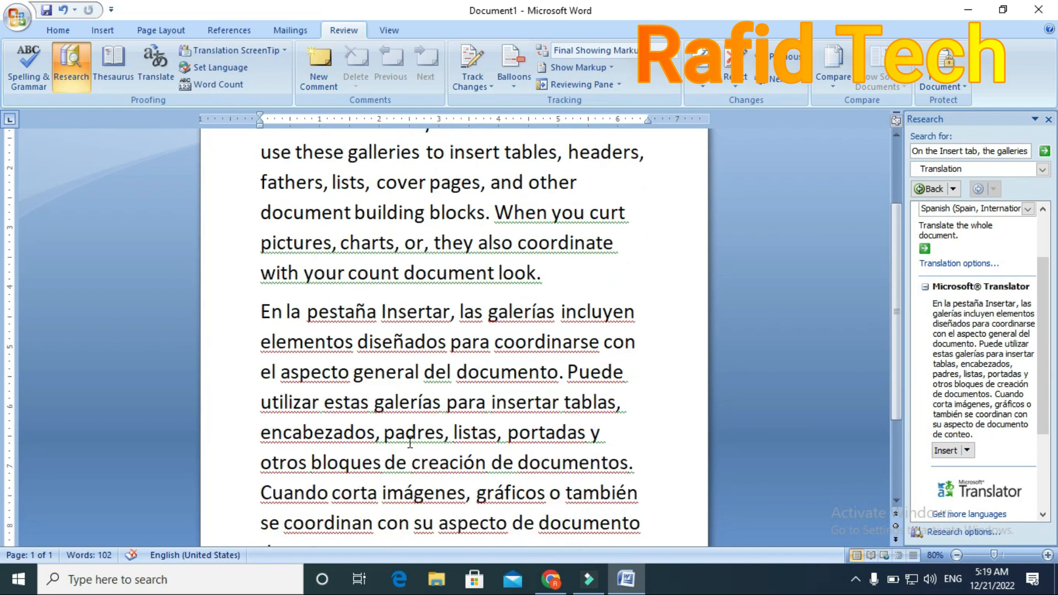
{"action": "scroll", "coordinate": [413, 441], "scroll_direction": "down", "scroll_amount": 1}
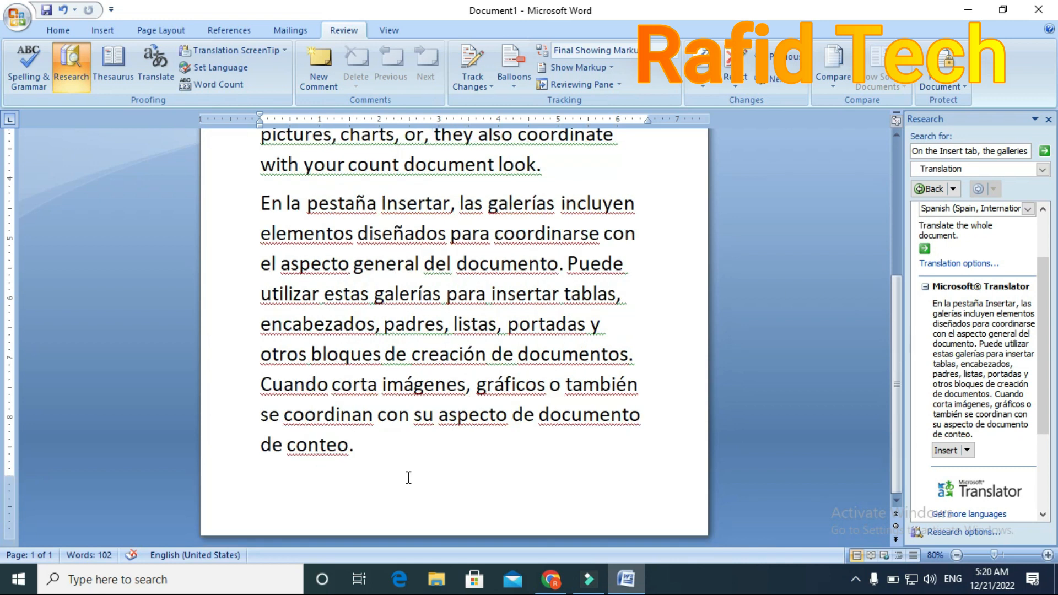
{"action": "key", "text": "ctrl+Return"}
{"action": "scroll", "coordinate": [421, 479], "scroll_direction": "down", "scroll_amount": 1}
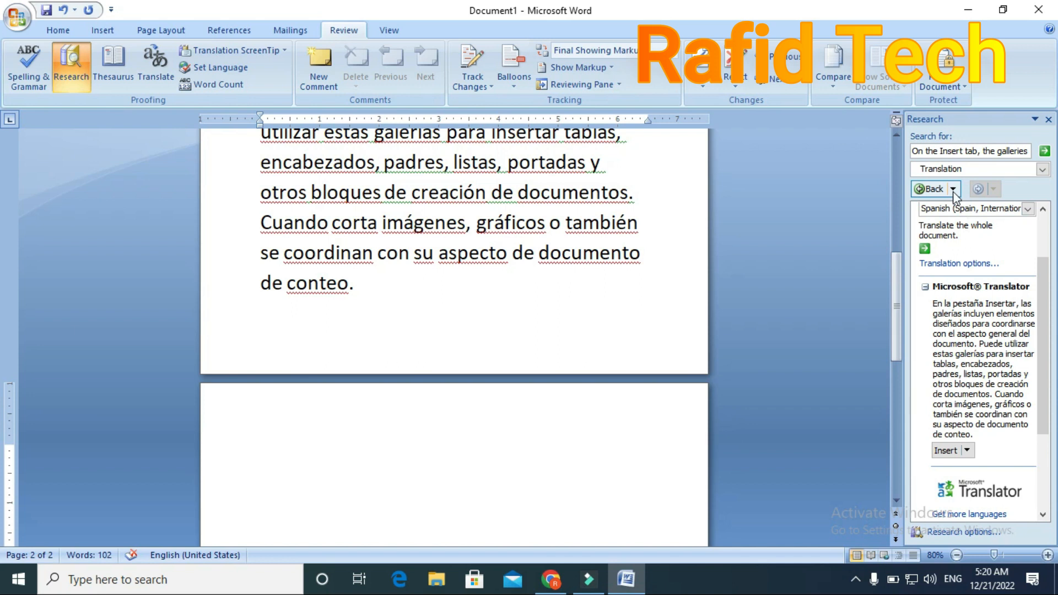
Step: Set the translation languages from Urdu (Pakistan) to Russian (Russia) and run the translation of the paragraph again
{"action": "scroll", "coordinate": [984, 287], "scroll_direction": "up", "scroll_amount": 6}
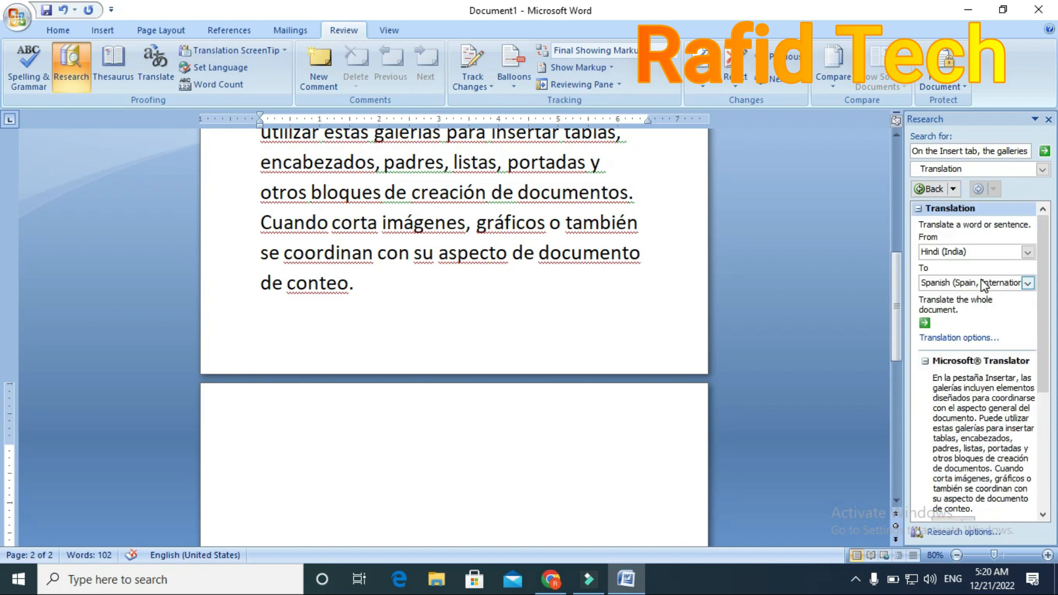
{"action": "left_click", "coordinate": [1026, 252]}
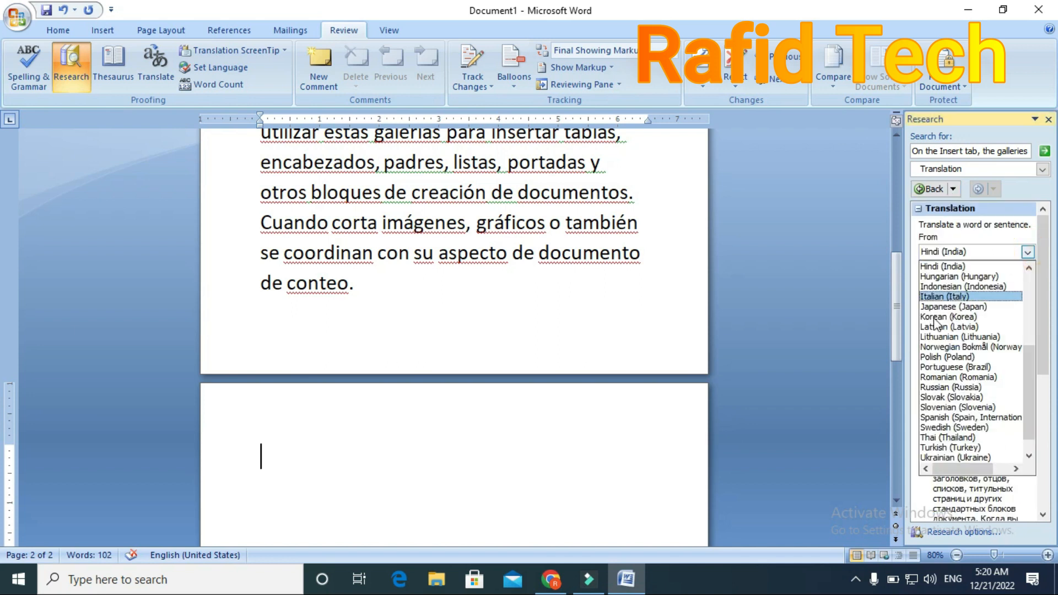
{"action": "scroll", "coordinate": [967, 439], "scroll_direction": "down", "scroll_amount": 1}
{"action": "left_click", "coordinate": [960, 448]}
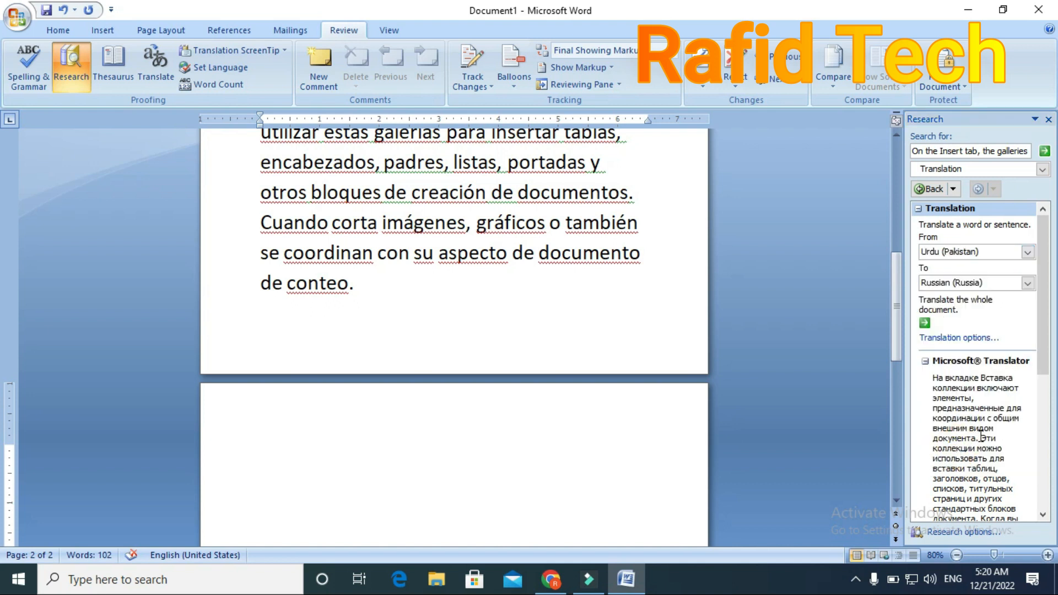
{"action": "scroll", "coordinate": [981, 437], "scroll_direction": "down", "scroll_amount": 5}
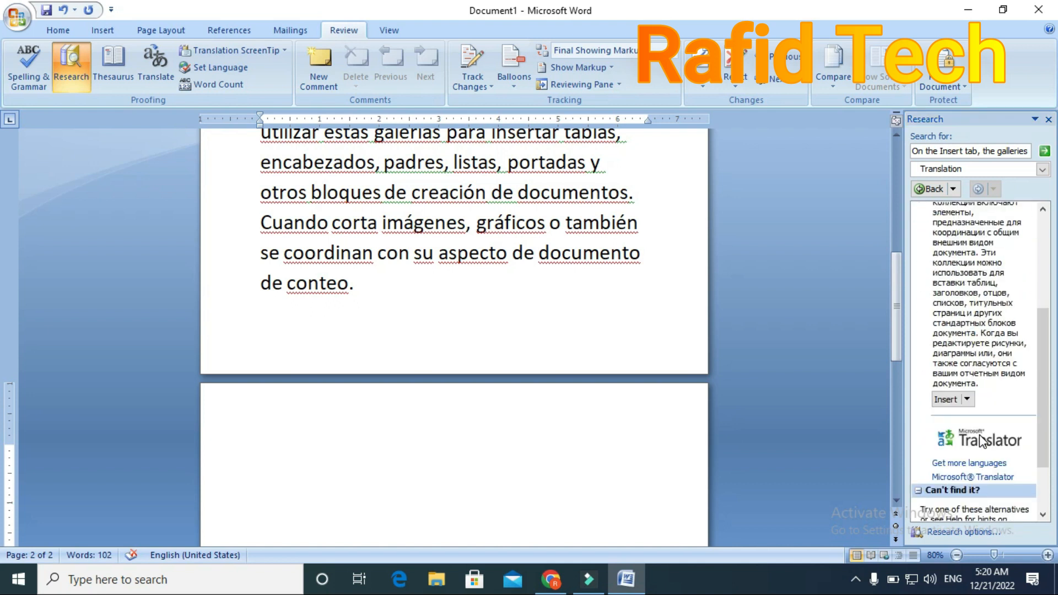
{"action": "scroll", "coordinate": [981, 439], "scroll_direction": "up", "scroll_amount": 4}
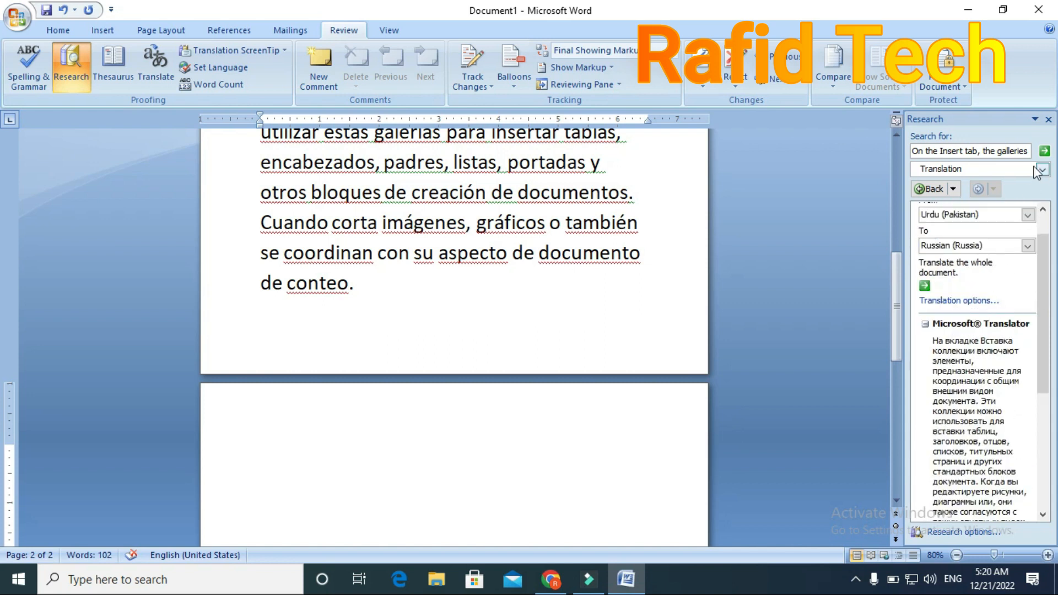
{"action": "left_click", "coordinate": [1043, 151]}
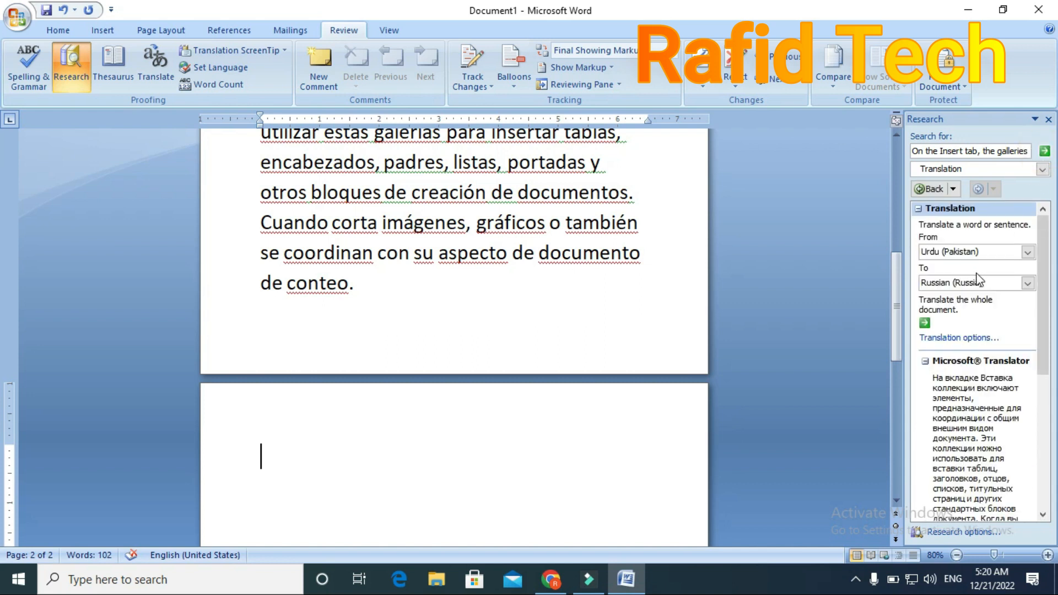
Step: Insert the Russian translation on the new second page, check the inserted text and close Research
{"action": "scroll", "coordinate": [963, 372], "scroll_direction": "down", "scroll_amount": 5}
{"action": "left_click", "coordinate": [951, 398]}
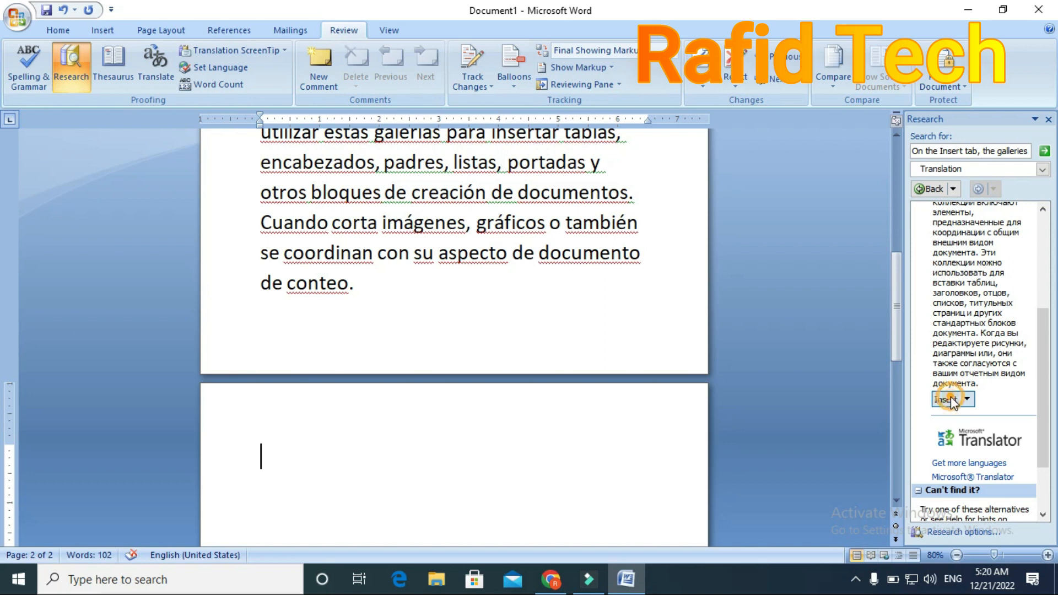
{"action": "scroll", "coordinate": [577, 443], "scroll_direction": "down", "scroll_amount": 4}
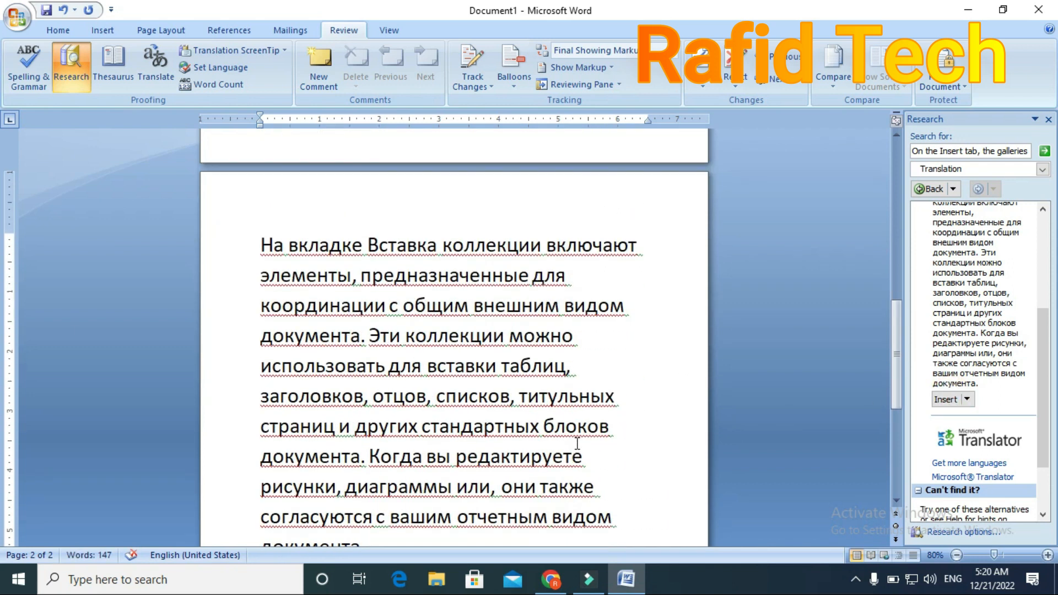
{"action": "scroll", "coordinate": [577, 443], "scroll_direction": "down", "scroll_amount": 2}
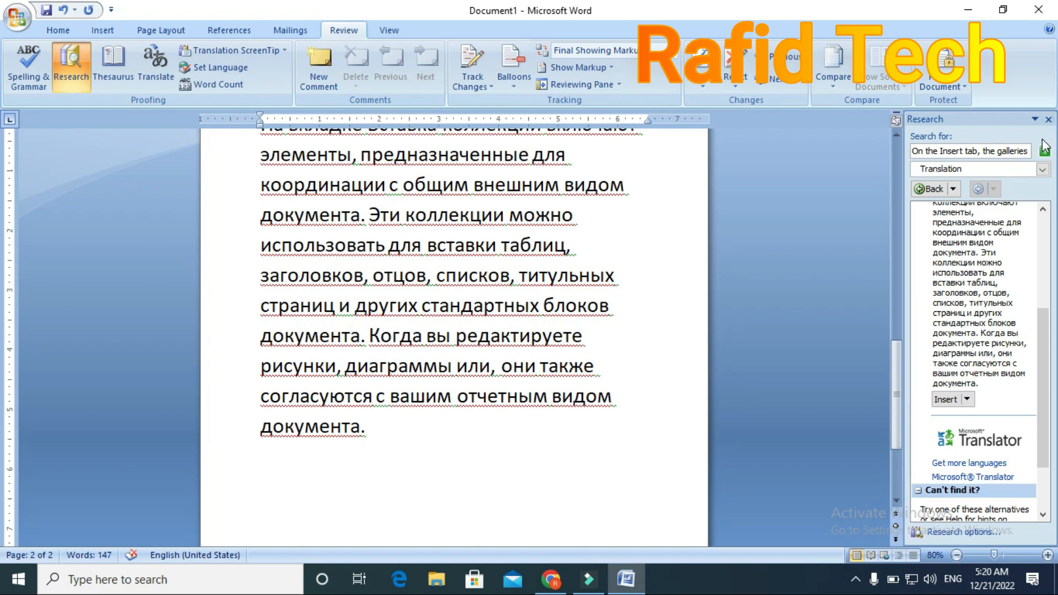
{"action": "left_click", "coordinate": [1048, 119]}
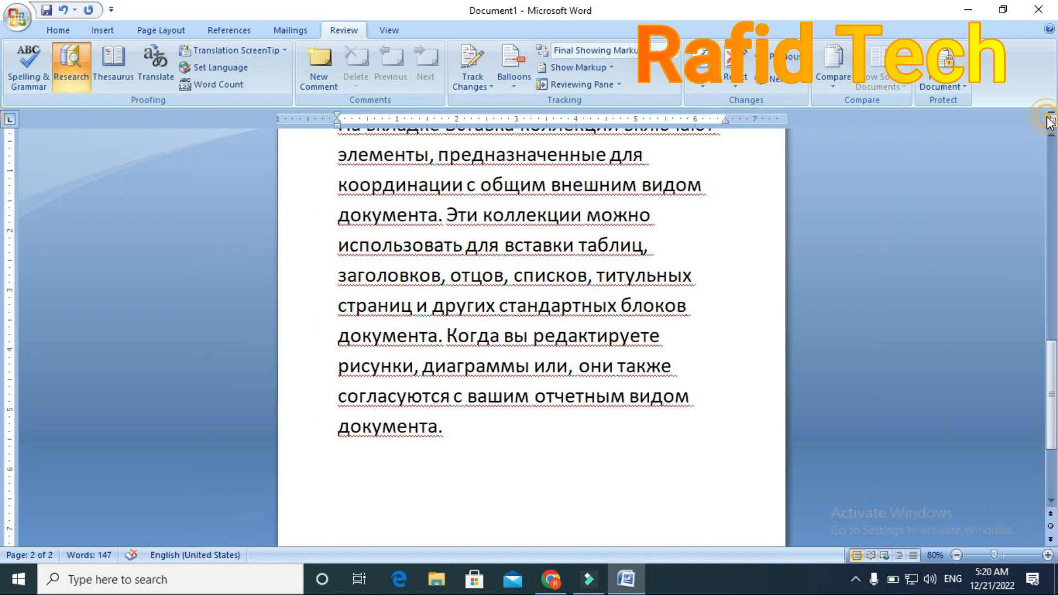